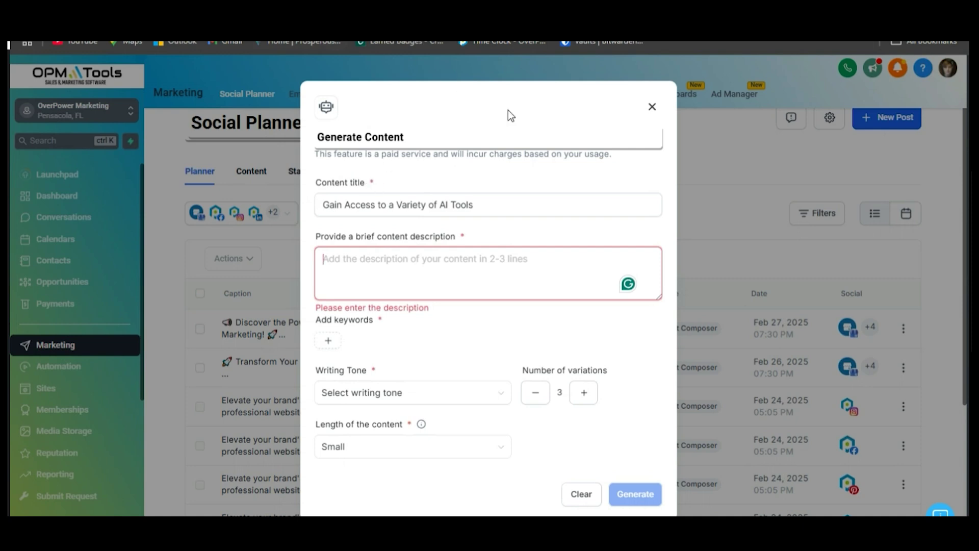
# - Extend the content title to read "Gain Access to a Variety of AI Tools with OverPower Marketing"
pyautogui.click(491, 205)
pyautogui.write('wit')
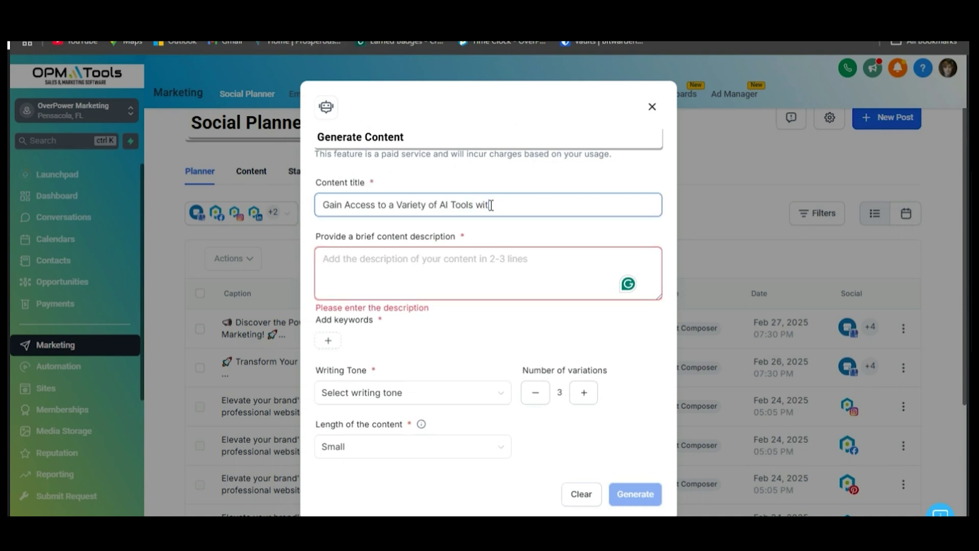
pyautogui.write('h OverPower Marketing')
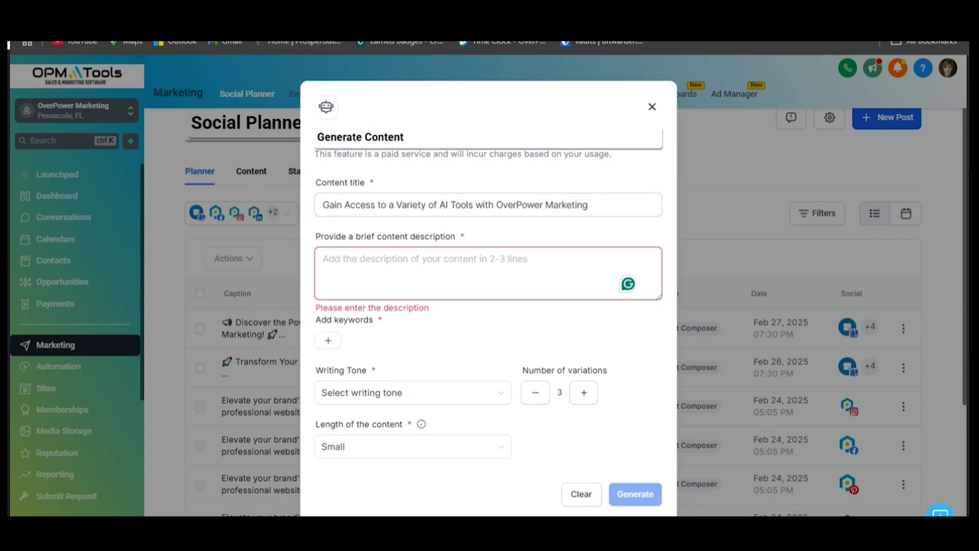
# - Enter the description "if you sign up with OverPower Marketing, you get access to a variety of ai tools that can help make content creation a breeze"
pyautogui.click(435, 262)
pyautogui.write('if you sign up with OverPower Marketing, you get access to a variety of ai tools that can help make content creation a breeze')
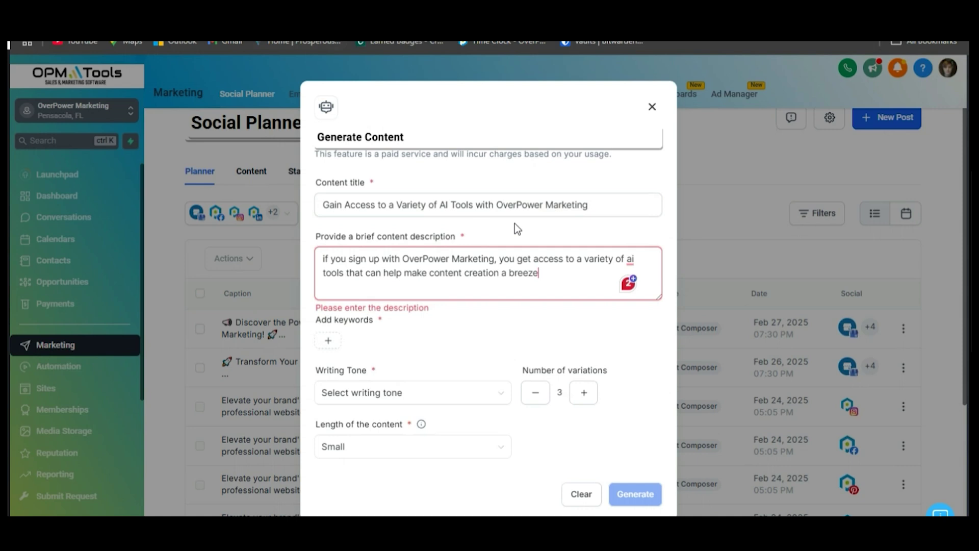
# - Add the keywords "Content AI" and "Digital Marketing" to the social post content
pyautogui.click(329, 341)
pyautogui.write('C')
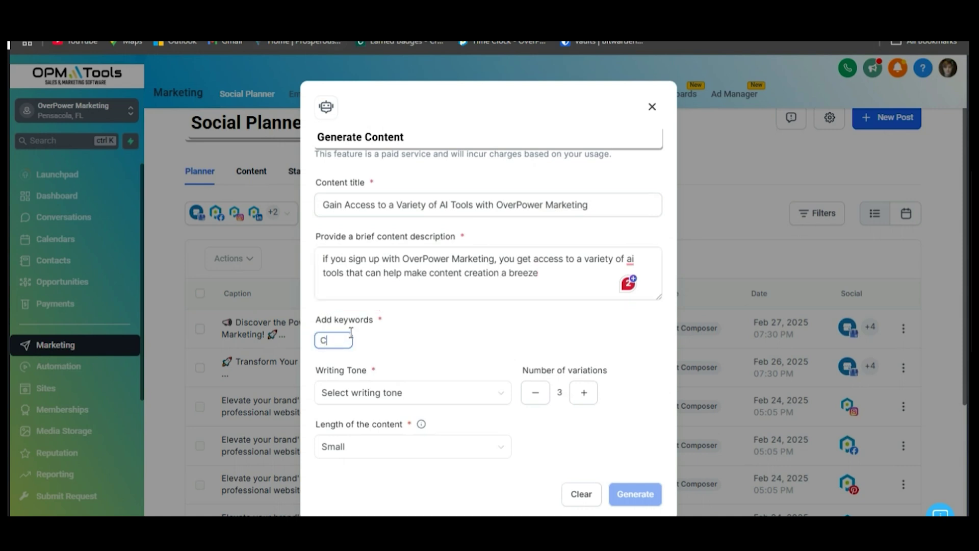
pyautogui.write('ontent')
pyautogui.press('Return')
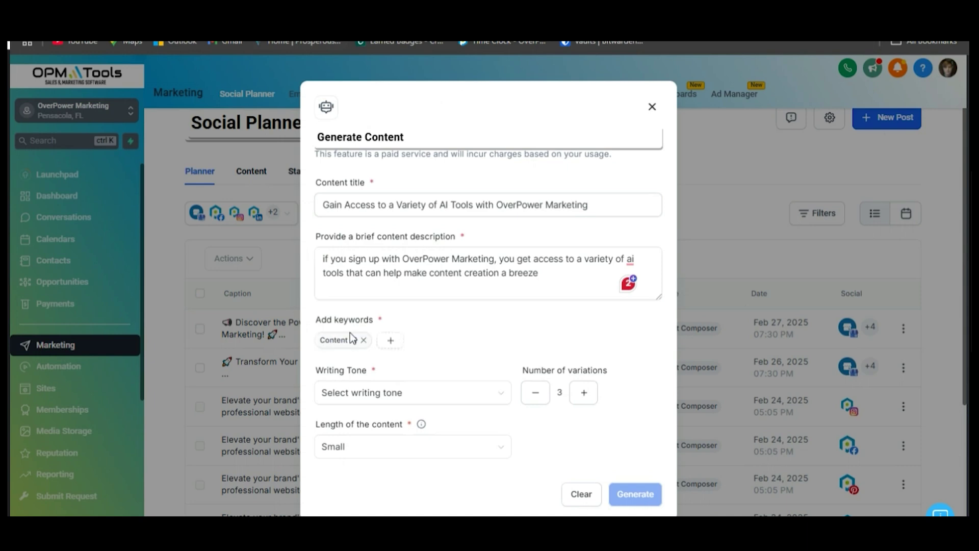
pyautogui.click(392, 340)
pyautogui.write('Digital Marketing')
pyautogui.press('Return')
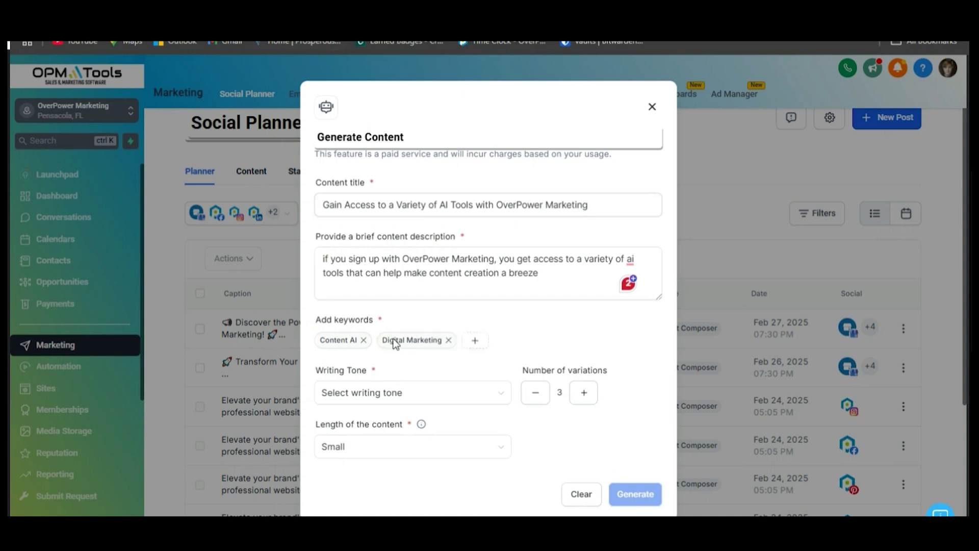
pyautogui.click(475, 340)
pyautogui.click(498, 319)
# - Set the writing tone to Professional, keep the length at Small, and generate the post content
pyautogui.click(412, 397)
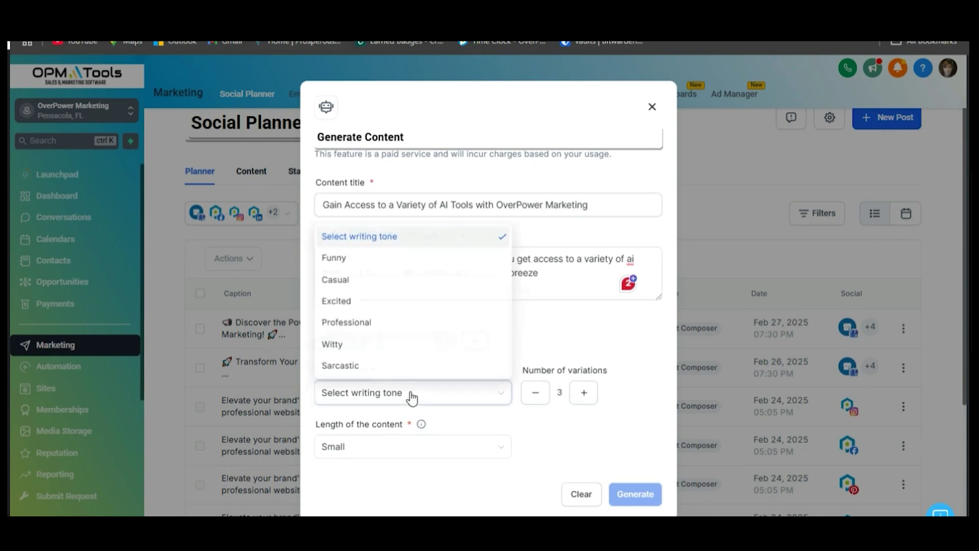
pyautogui.click(364, 321)
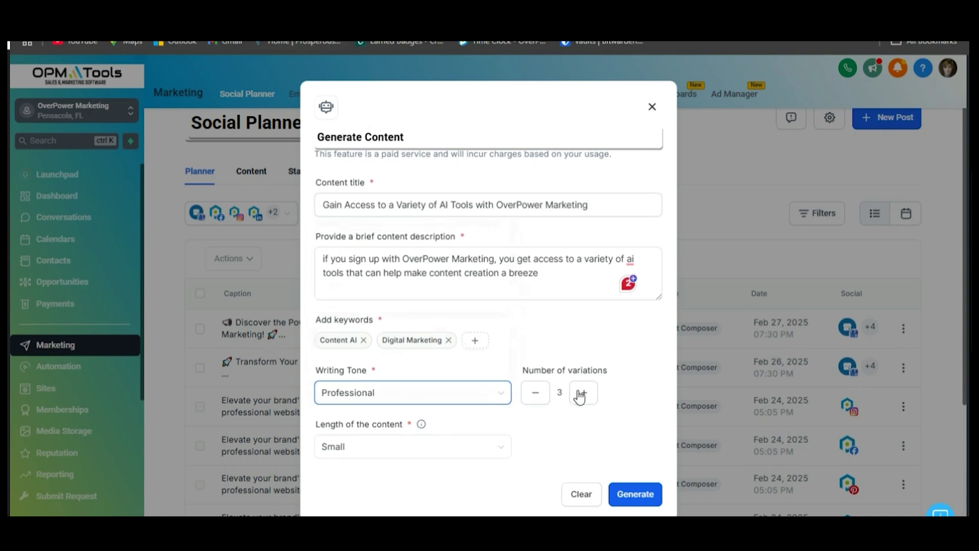
pyautogui.click(395, 446)
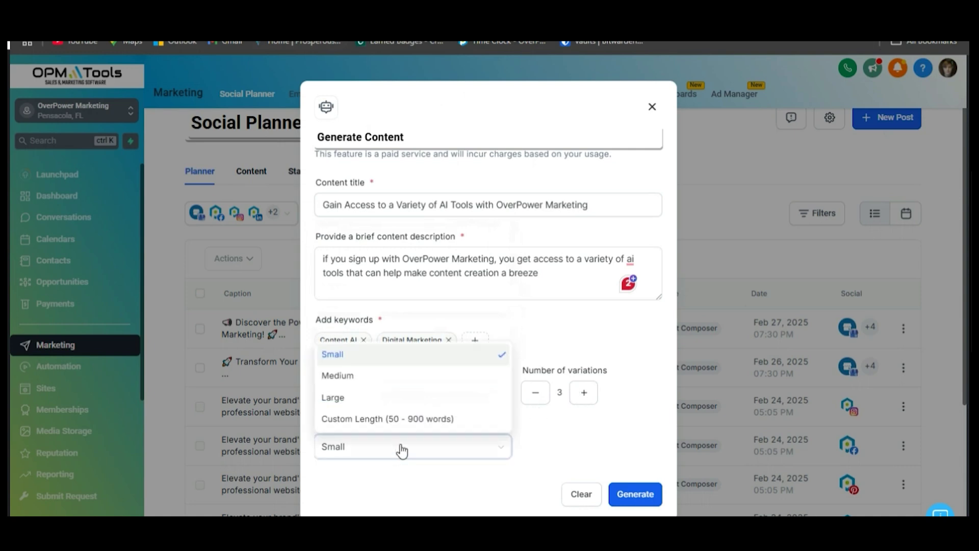
pyautogui.click(540, 464)
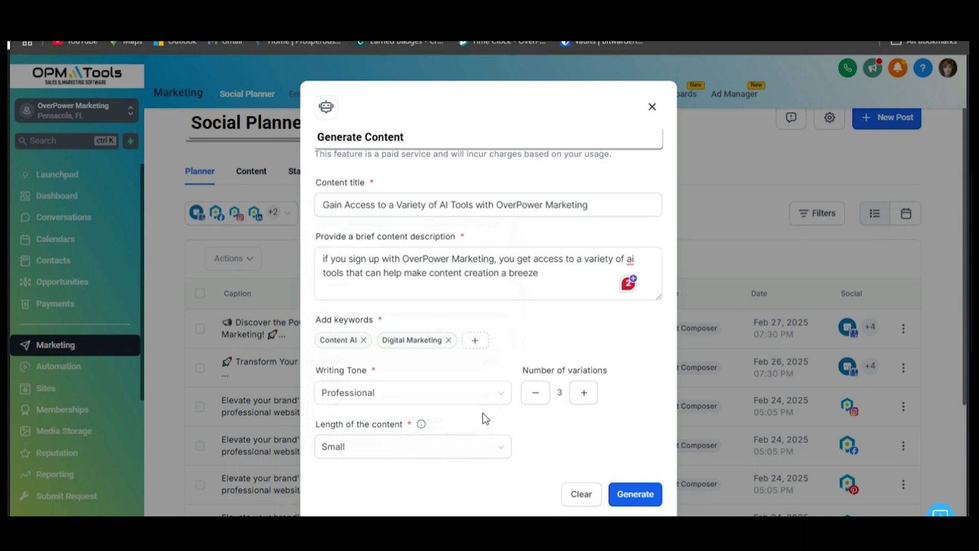
pyautogui.click(634, 488)
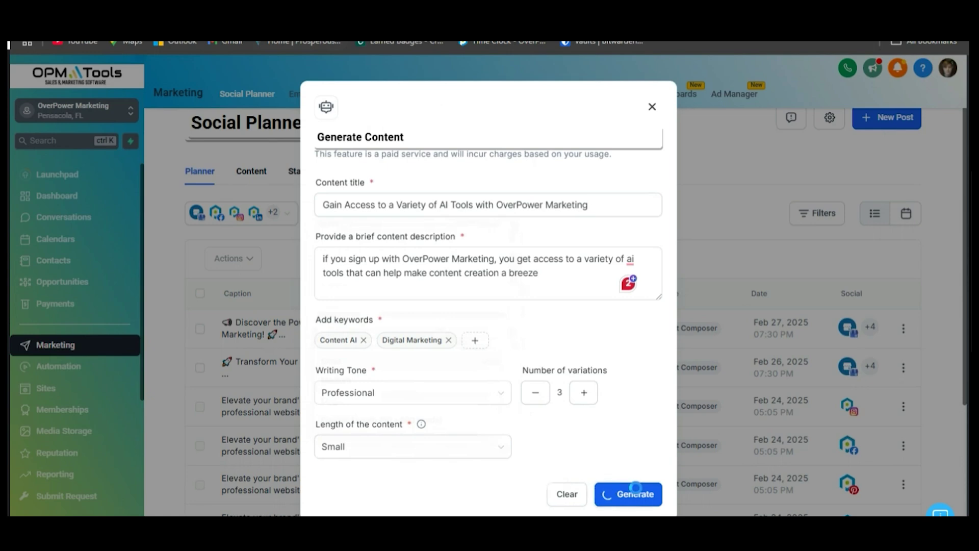
# - Review the generated variations, copy content variation 1 into the chosen content, and close Content AI without continuing
pyautogui.scroll(-5, 474, 234)
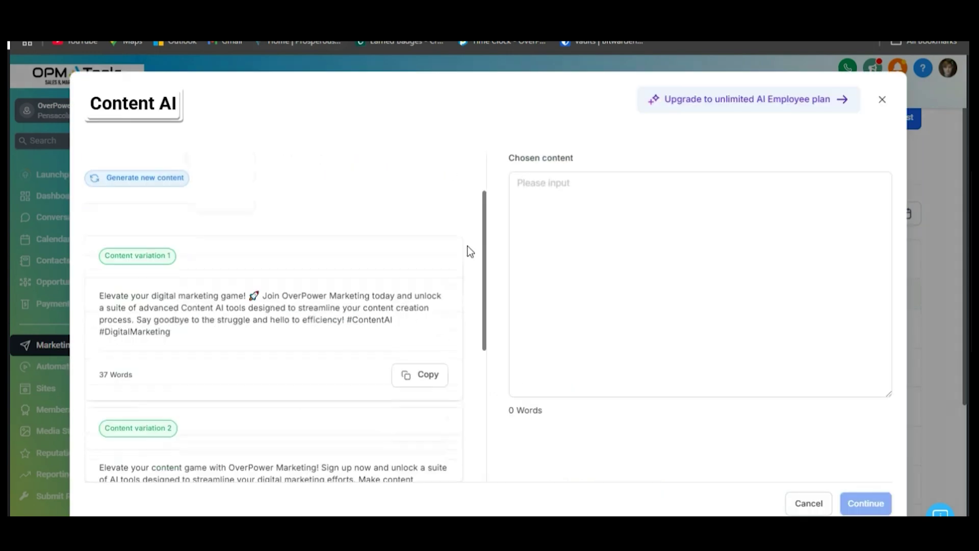
pyautogui.scroll(3, 473, 319)
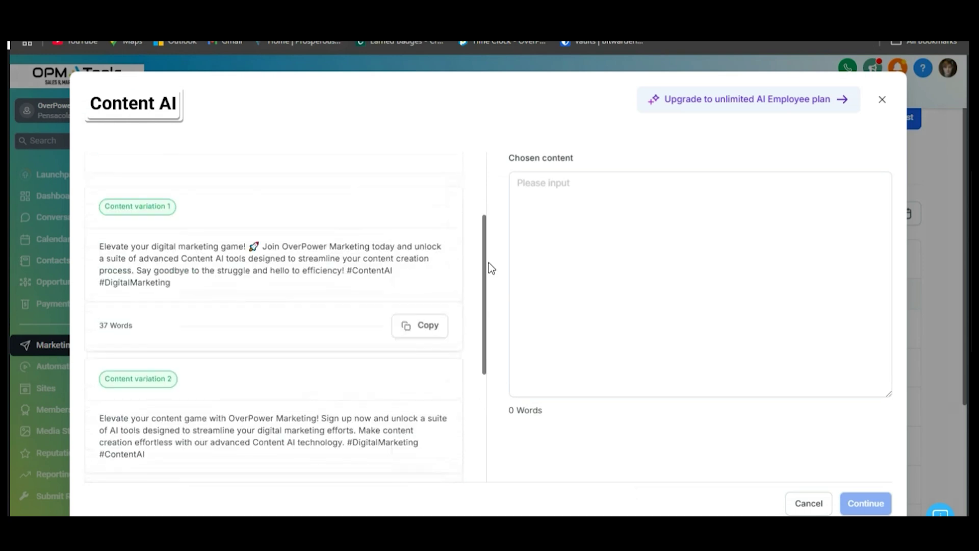
pyautogui.scroll(-1, 475, 263)
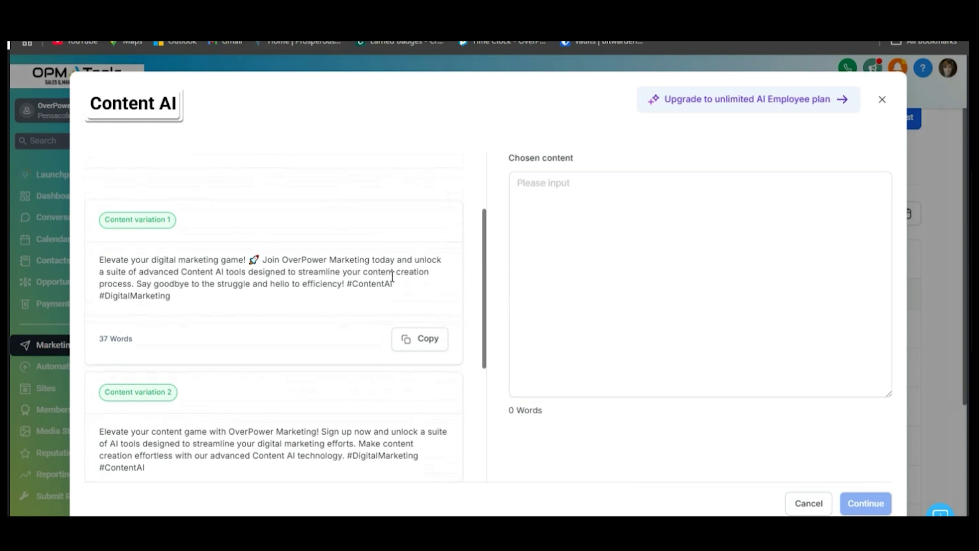
pyautogui.scroll(-4, 270, 265)
pyautogui.scroll(3, 277, 313)
pyautogui.click(422, 342)
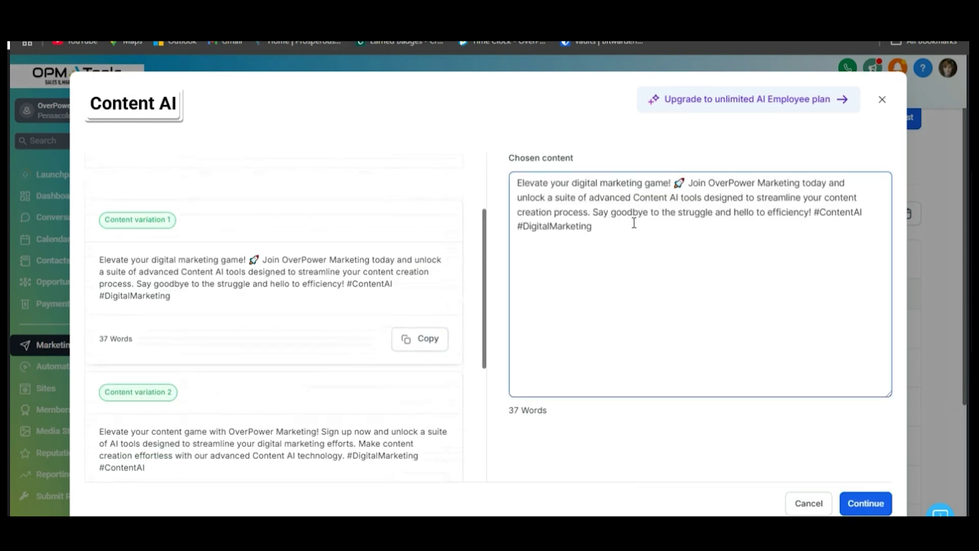
pyautogui.click(686, 367)
pyautogui.click(883, 102)
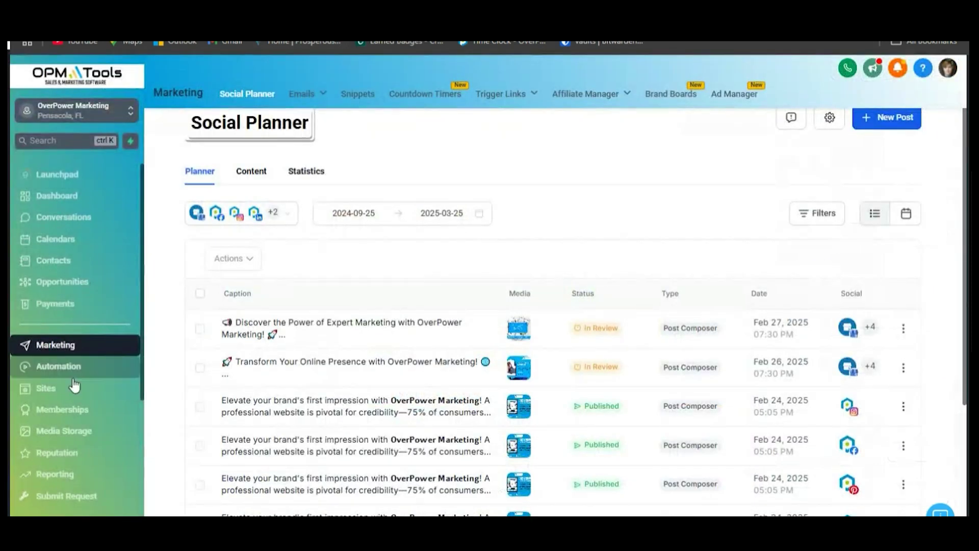
# - Open the Sites funnels and select the spa page's hero section in the page editor to view its settings
pyautogui.click(97, 393)
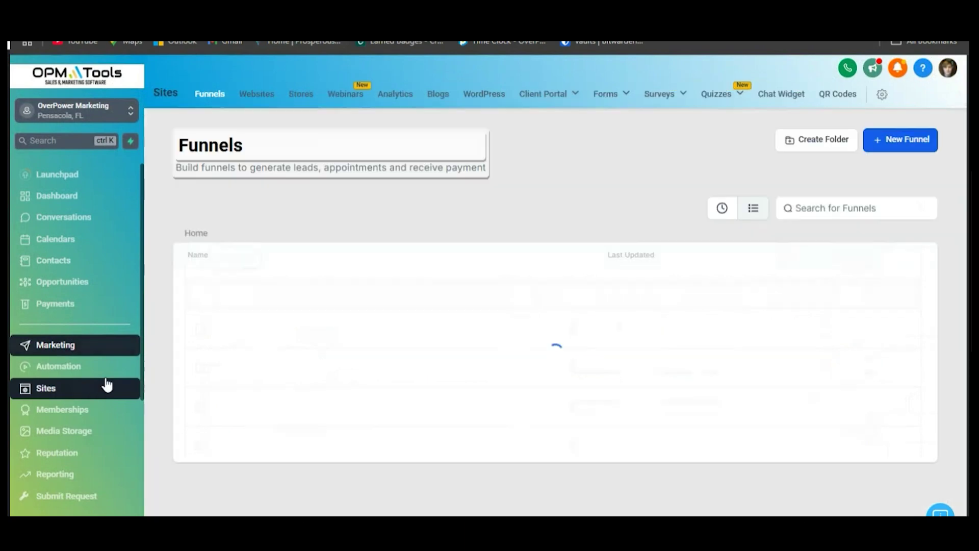
pyautogui.click(927, 133)
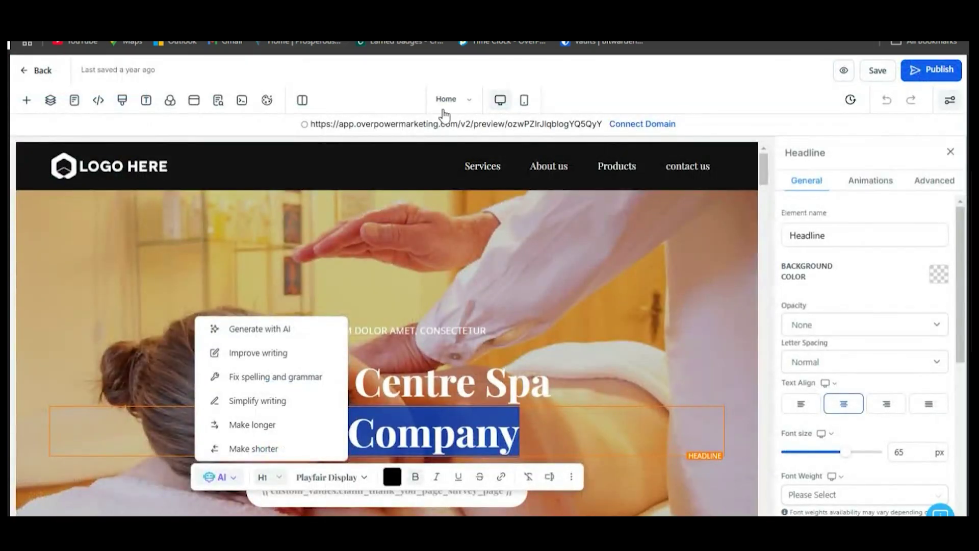
pyautogui.click(403, 278)
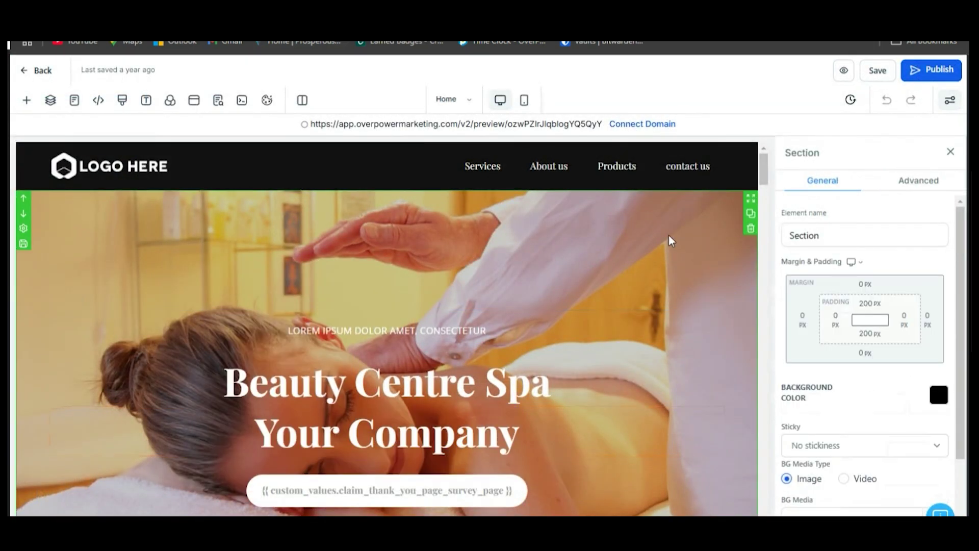
pyautogui.scroll(-1, 961, 312)
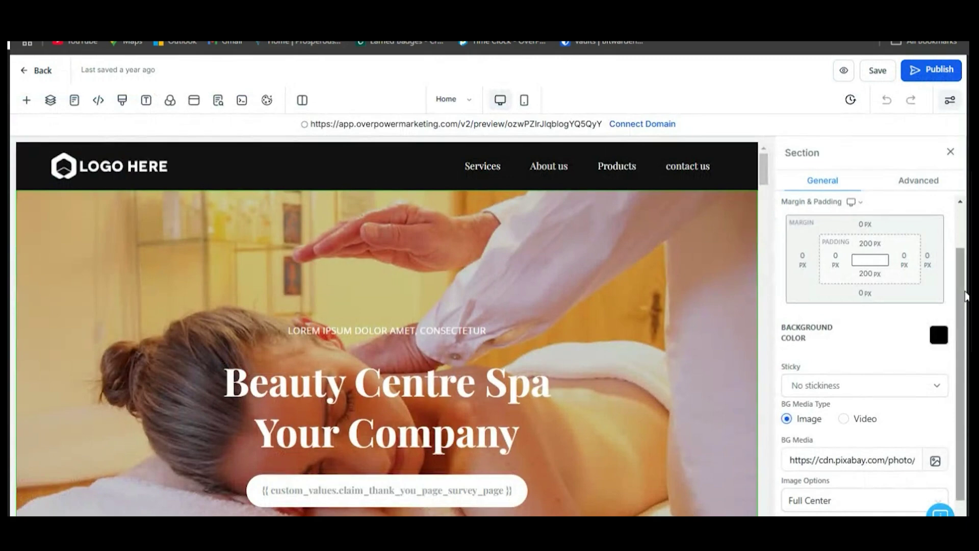
pyautogui.scroll(-1, 957, 283)
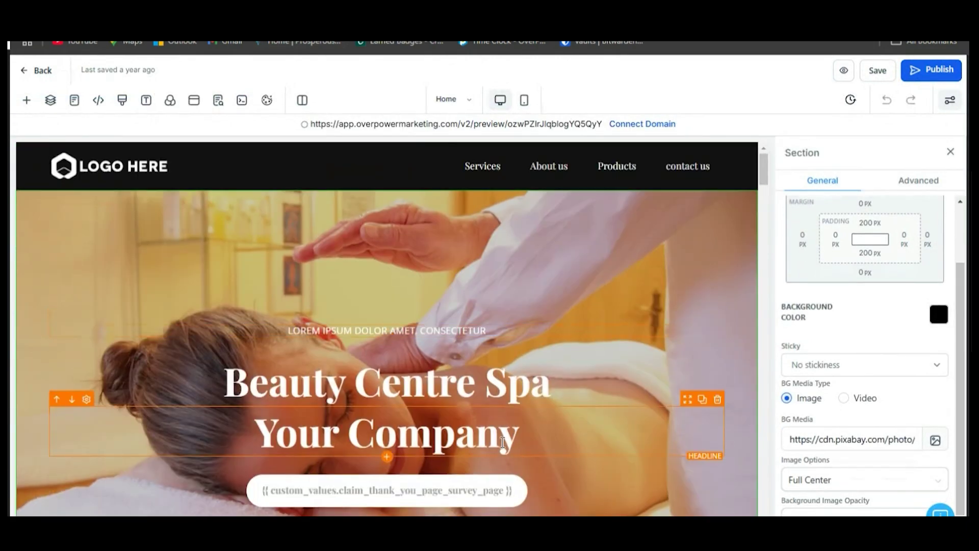
# - Select the "Your Company" headline text and have AI make it longer
pyautogui.moveTo(524, 428); pyautogui.dragTo(269, 409)
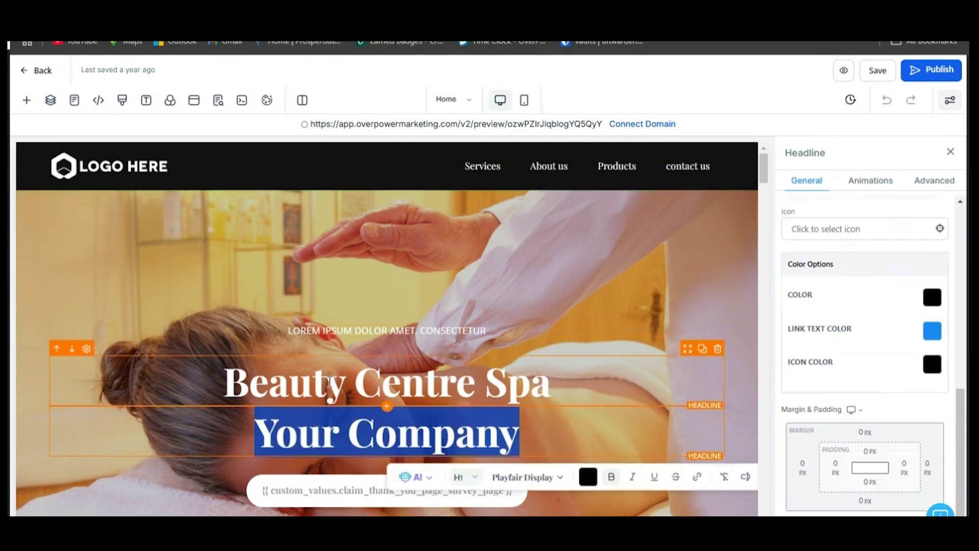
pyautogui.click(421, 478)
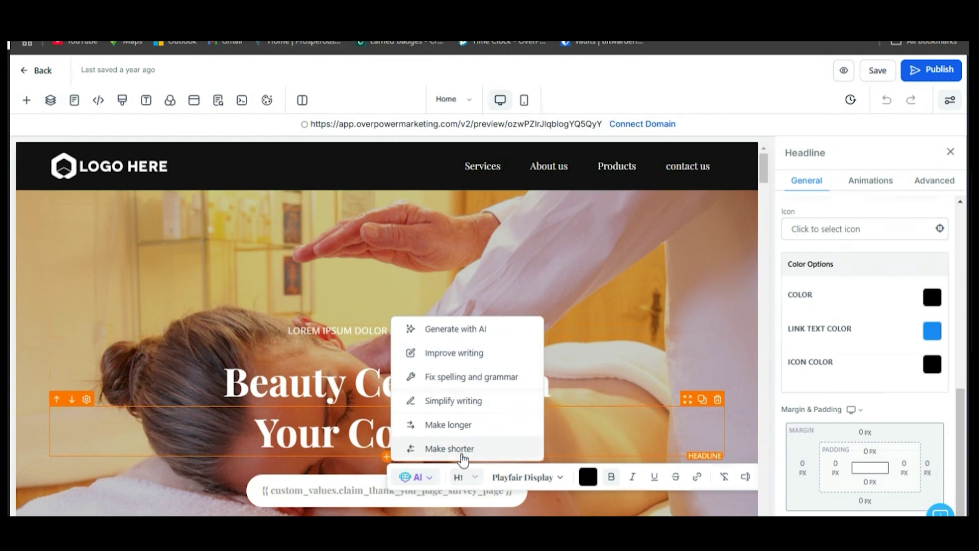
pyautogui.click(463, 426)
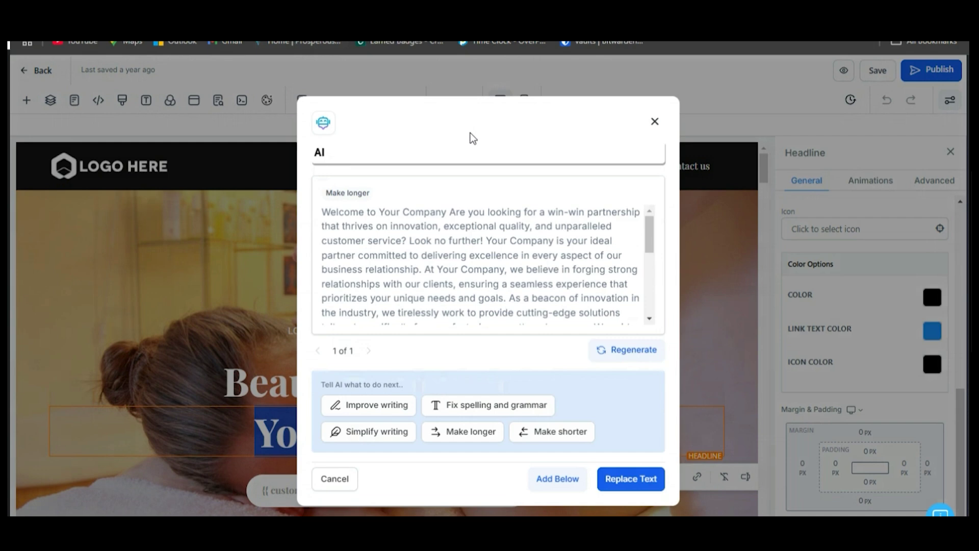
# - Read through the AI-lengthened headline text and close the AI dialog without replacing the original
pyautogui.moveTo(646, 240); pyautogui.dragTo(653, 317)
pyautogui.scroll(2, 601, 259)
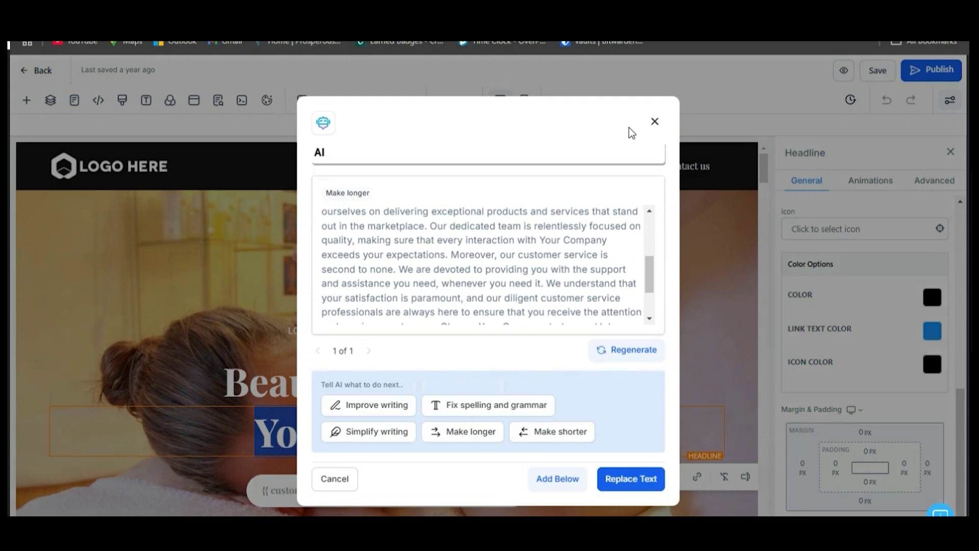
pyautogui.click(654, 123)
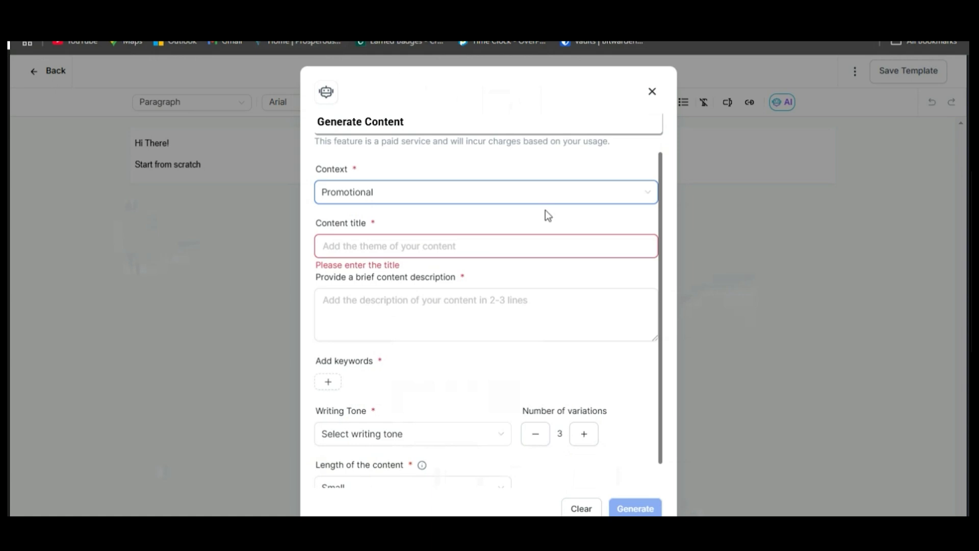
# - Keep the email content's context as Promotional and enter the title "%50 off ai tools with overpower marketing"
pyautogui.click(383, 193)
pyautogui.click(400, 154)
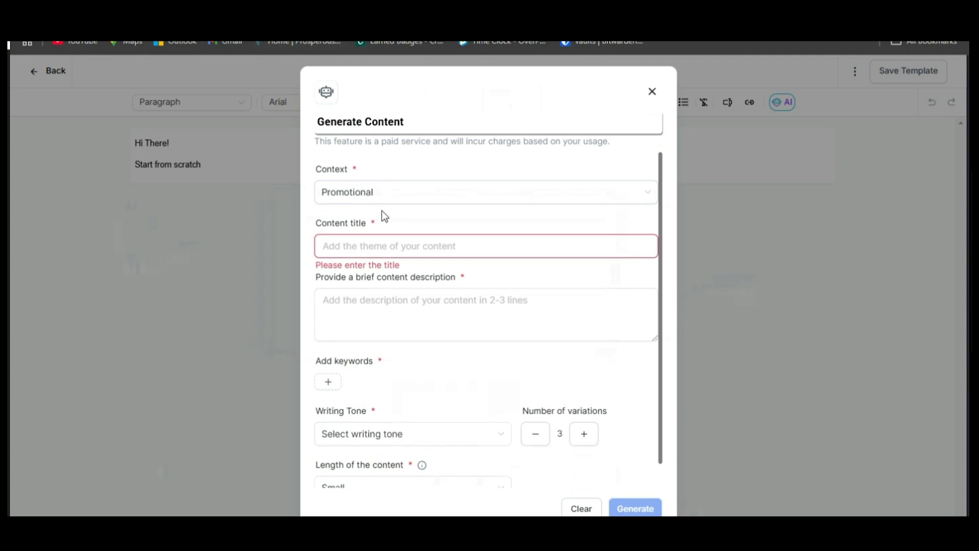
pyautogui.scroll(-1, 470, 422)
pyautogui.scroll(1, 470, 423)
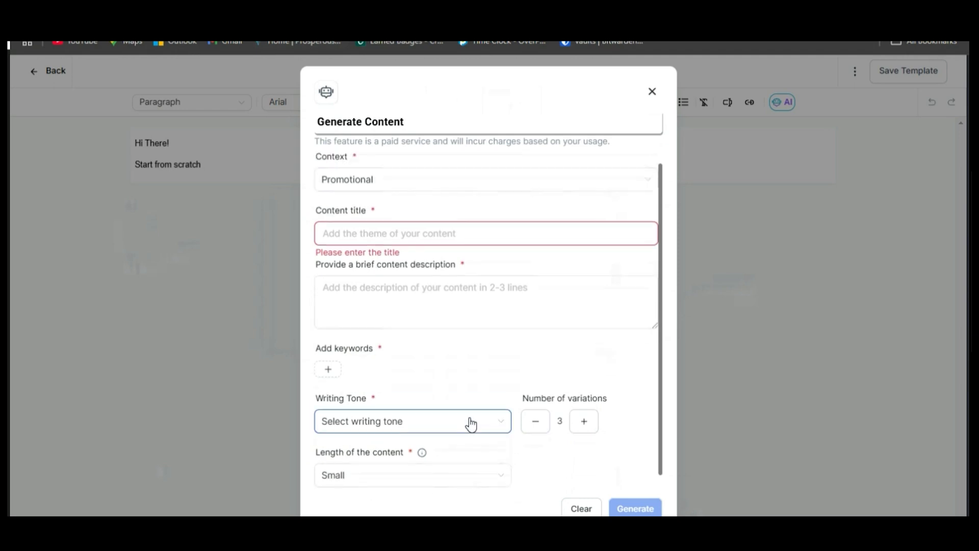
pyautogui.click(405, 191)
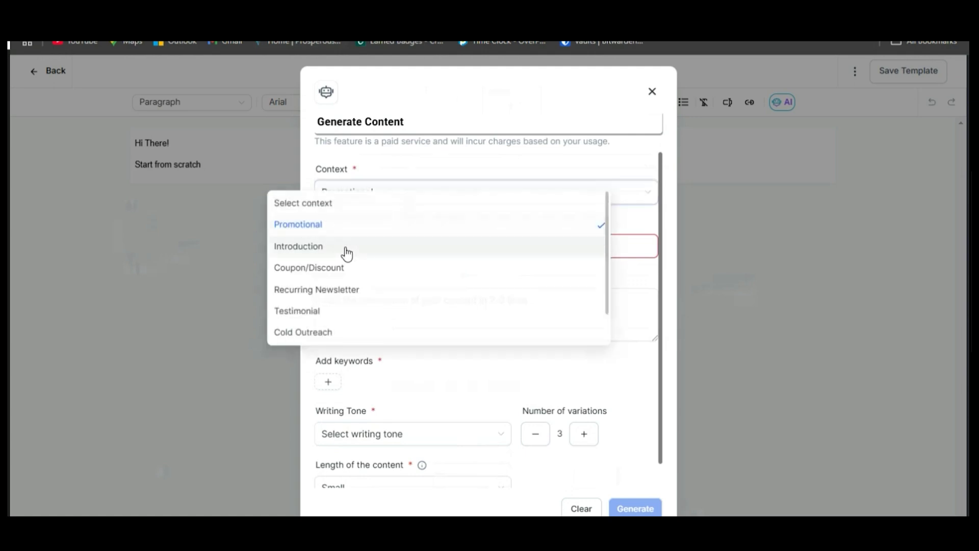
pyautogui.click(329, 226)
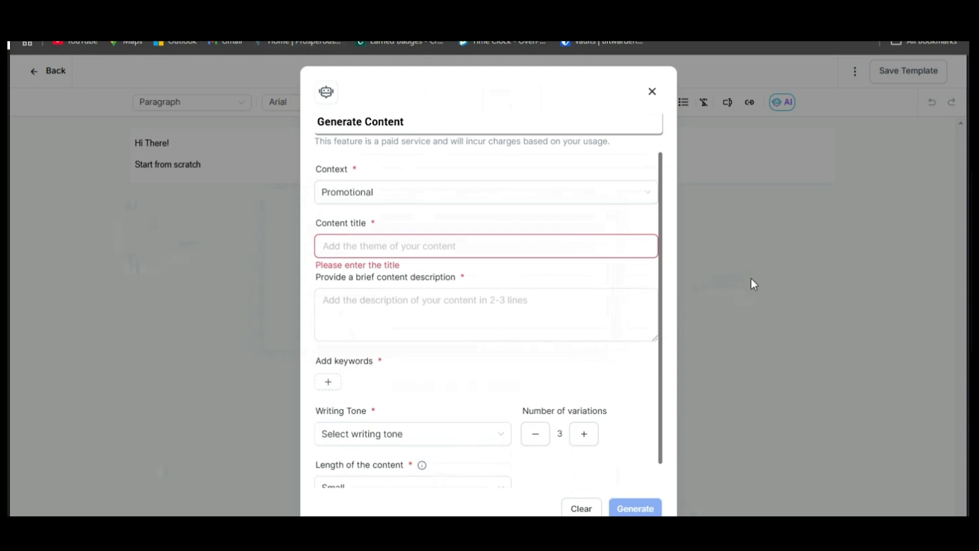
pyautogui.click(347, 246)
pyautogui.write('%50 off ai tools with overpower marketing')
# - Enter the description "overpower marketing provides a variety of ai tools that can make content for emails, websites, social media, and blog posts much easier"
pyautogui.click(580, 324)
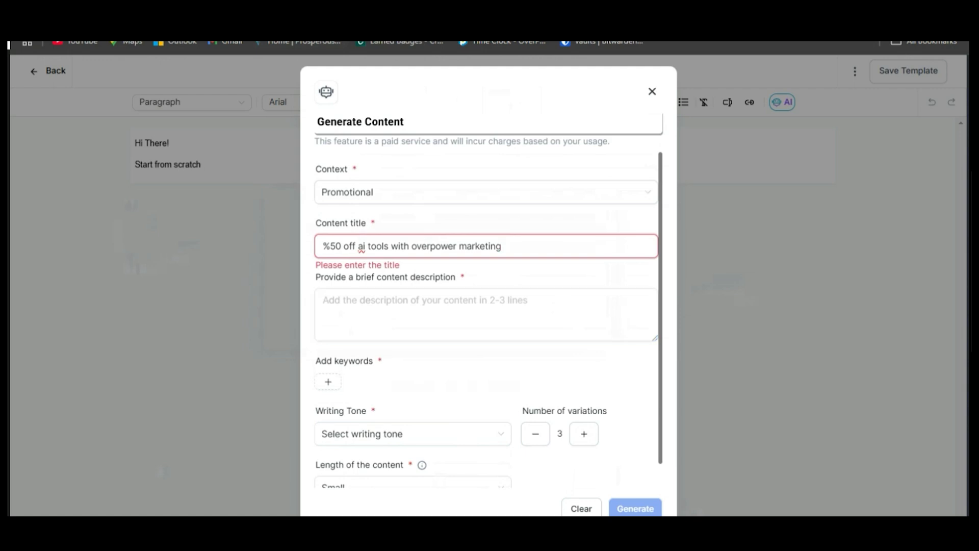
pyautogui.write('overpower marketing provides a variety of ai tools that can make content for emails, websites, social media, and blog posts')
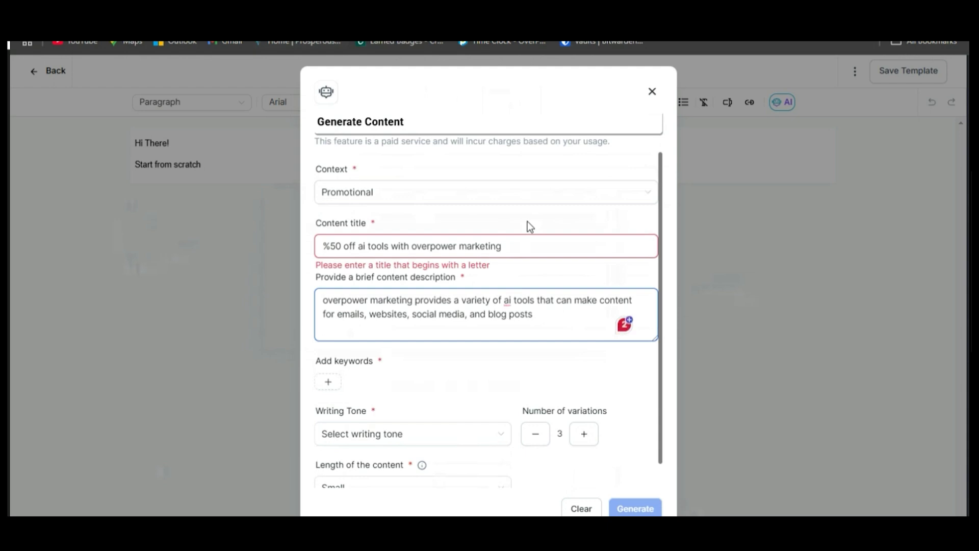
pyautogui.write('much easier')
# - Add the keywords "Content AI" and "Digital Marketing" to the email content
pyautogui.click(336, 381)
pyautogui.write('Content AI')
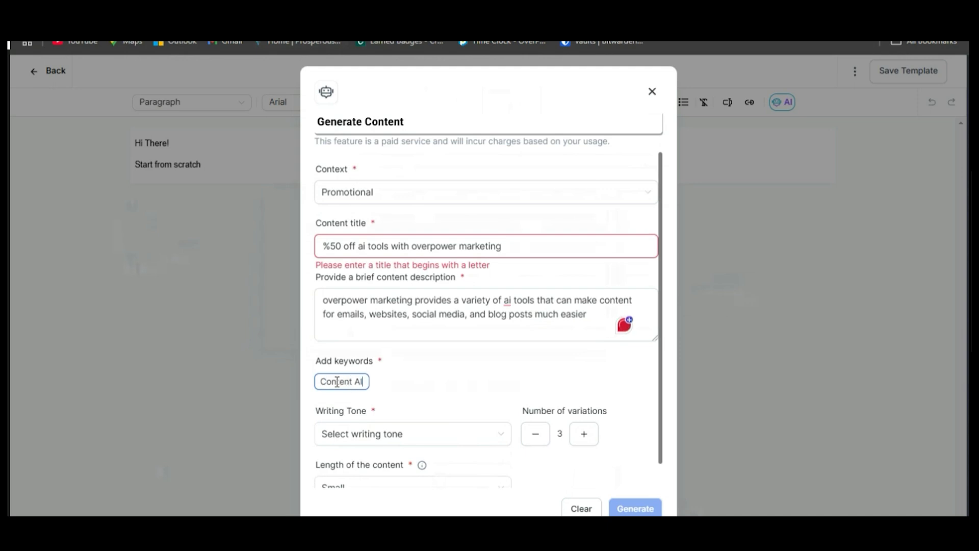
pyautogui.press('Return')
pyautogui.click(388, 381)
pyautogui.write('Eigital Marketing')
# - Set the email content's writing tone to Professional and try to generate the content
pyautogui.click(413, 433)
pyautogui.click(372, 367)
pyautogui.scroll(-1, 472, 402)
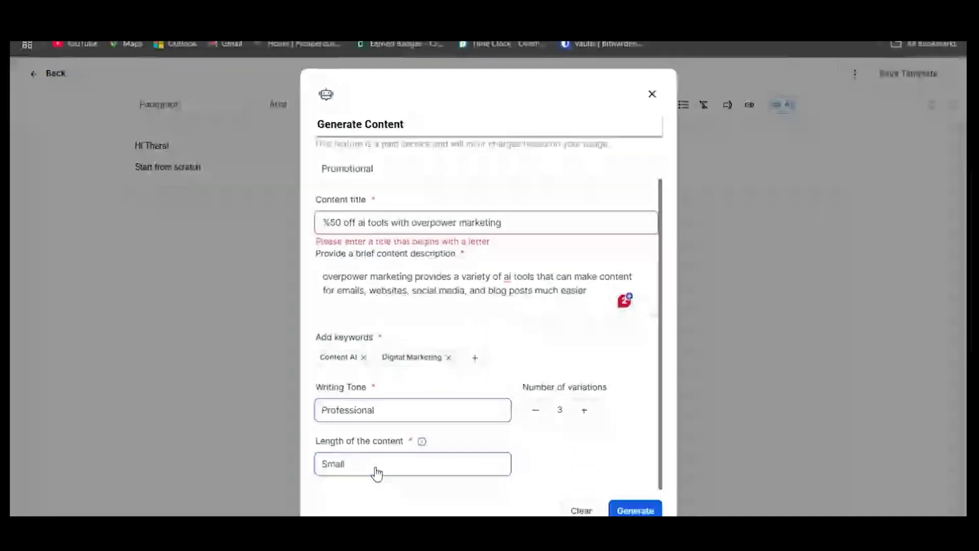
pyautogui.click(635, 497)
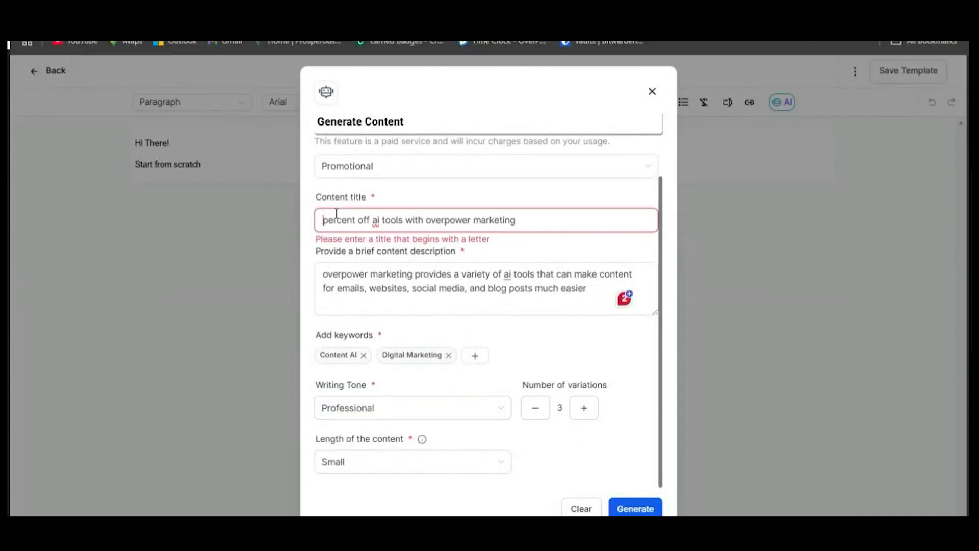
# - Change the email content's title to "Discount of up to %50 off on ai tools with overpower marketing" and generate the content
pyautogui.doubleClick(337, 220)
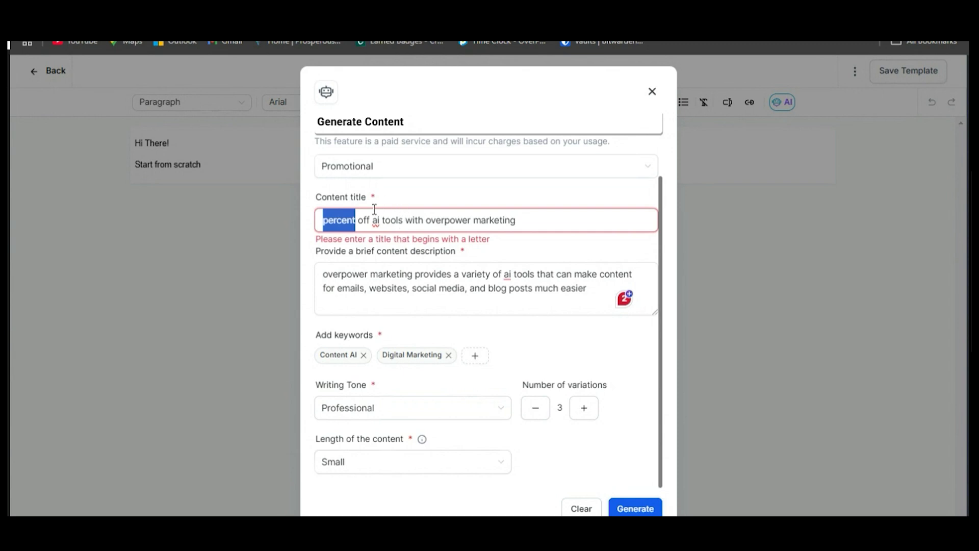
pyautogui.write('Discount')
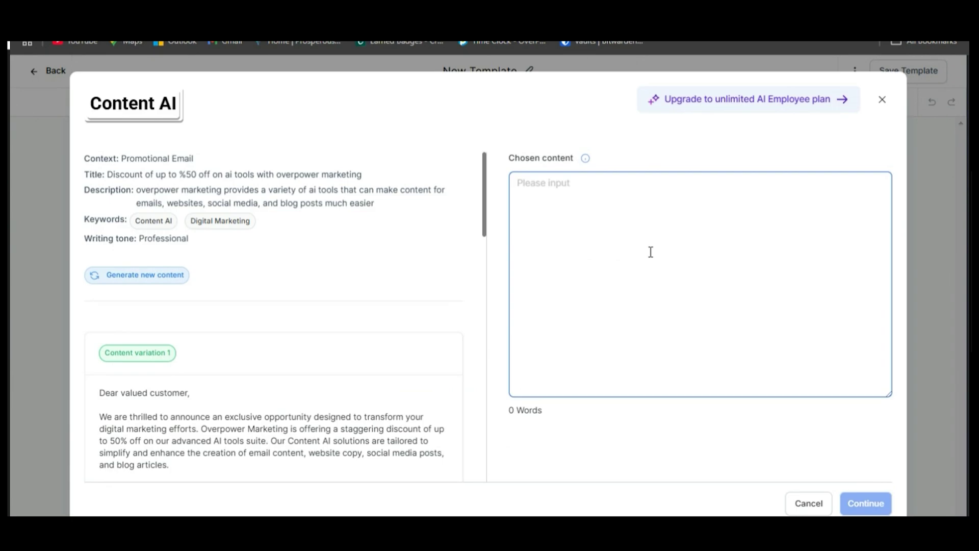
# - Review the generated promotional email and copy content variation 1 into the chosen content
pyautogui.moveTo(485, 201); pyautogui.dragTo(458, 277)
pyautogui.scroll(-2, 449, 290)
pyautogui.scroll(4, 461, 284)
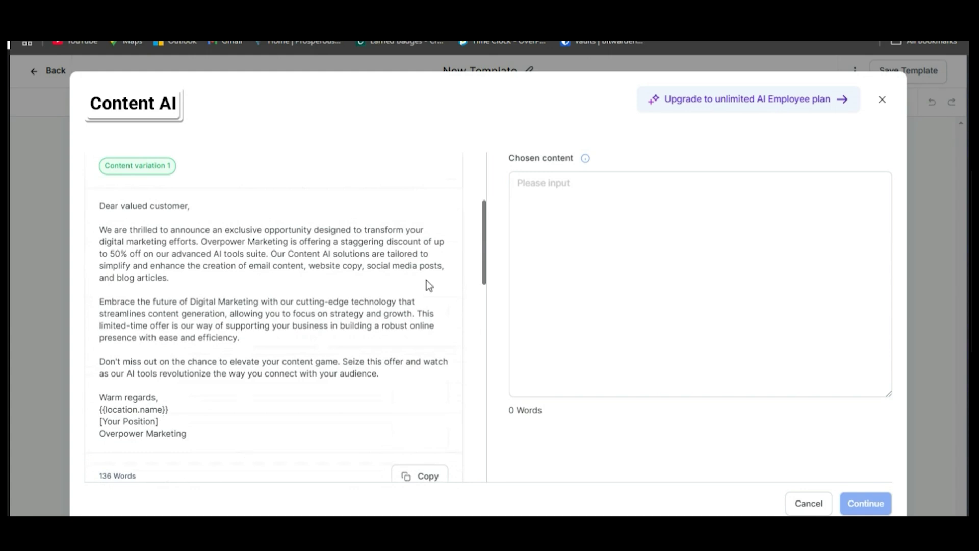
pyautogui.scroll(-1, 124, 390)
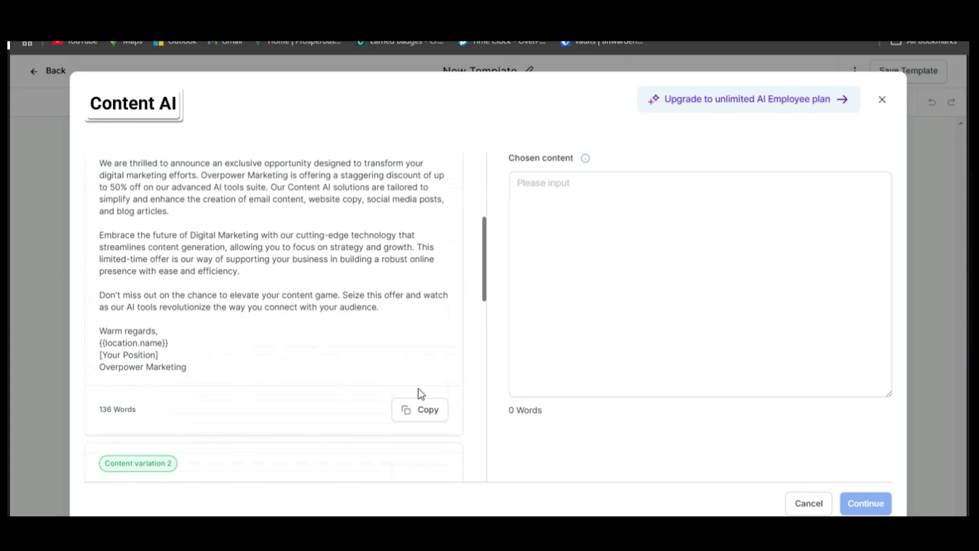
pyautogui.click(423, 410)
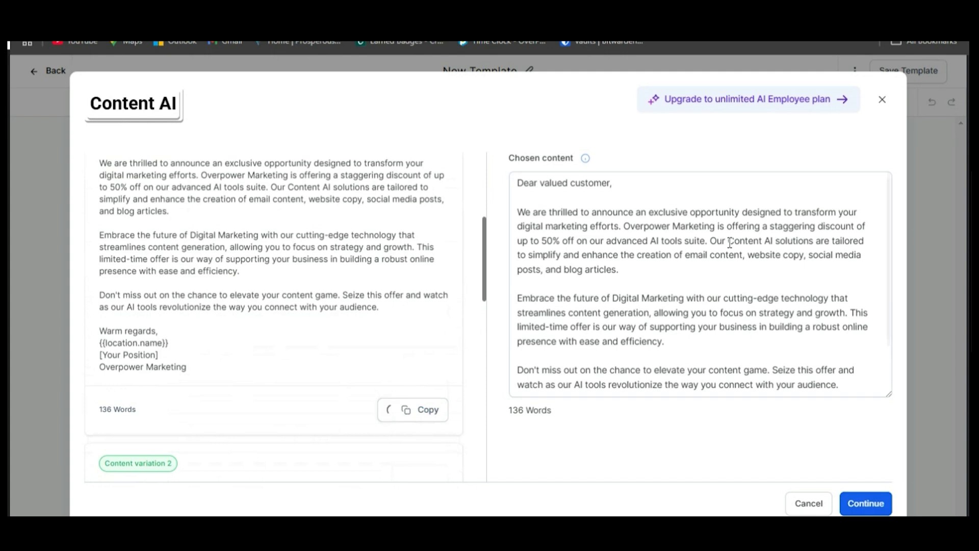
pyautogui.scroll(3, 347, 272)
pyautogui.scroll(-1, 369, 252)
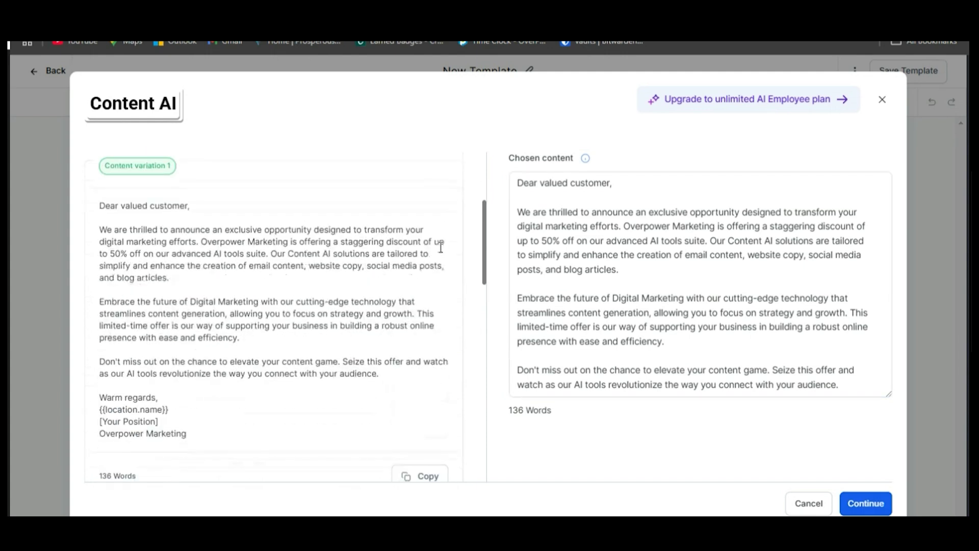
pyautogui.scroll(-2, 600, 325)
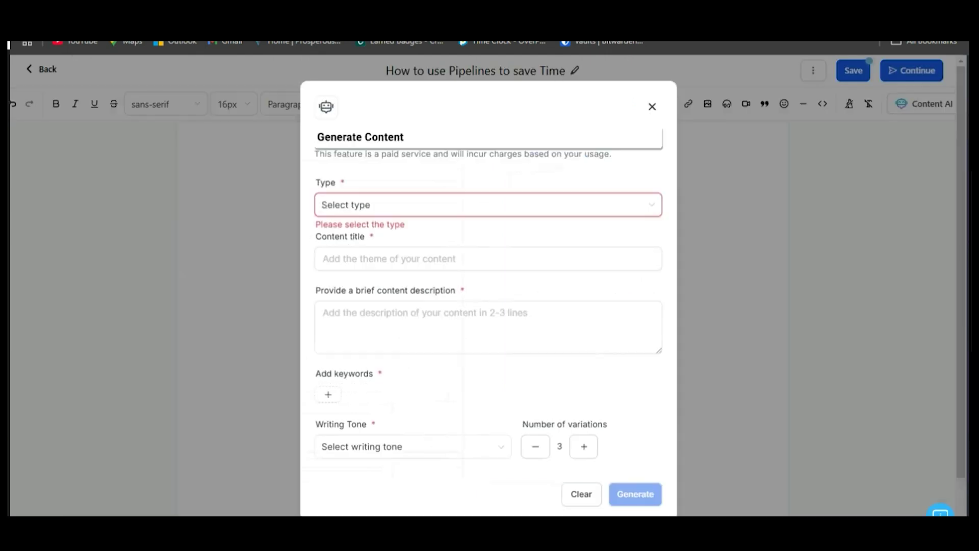
# - Set the blog content's type to Introduction and enter the title "Learn more about AI with Overpower Marketing"
pyautogui.click(384, 214)
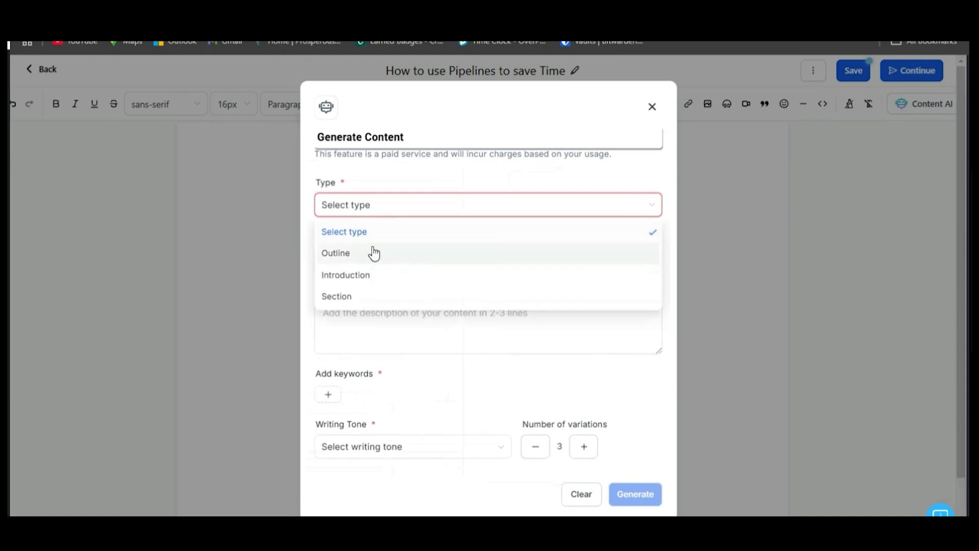
pyautogui.click(371, 276)
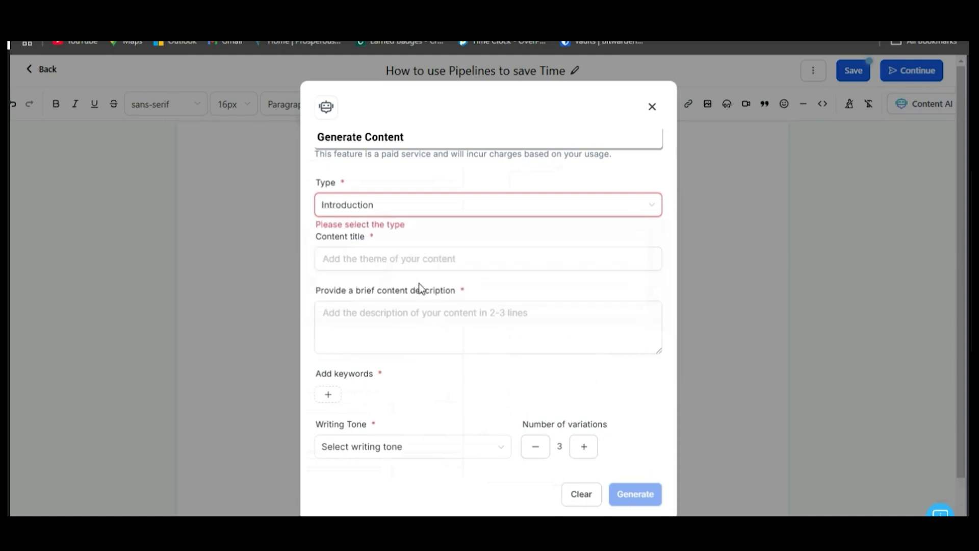
pyautogui.write('Learn more about AI with Overpower Marketing')
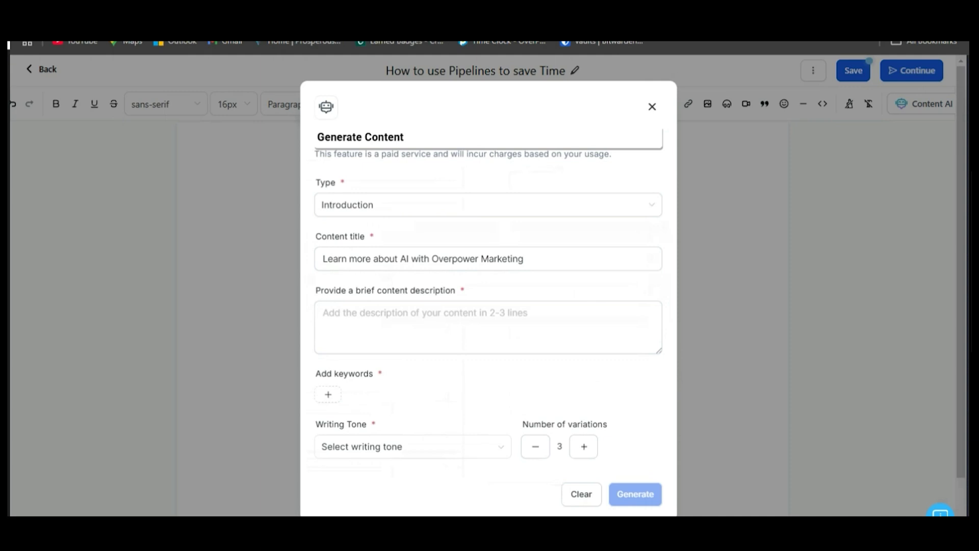
# - Enter the description "Every tuesday at 2:30 CST, overpower marketing hosts an online workshop meeting that explains the benefits of AI for small busineses or large"
pyautogui.click(446, 314)
pyautogui.hotkey('ctrl', 'v')
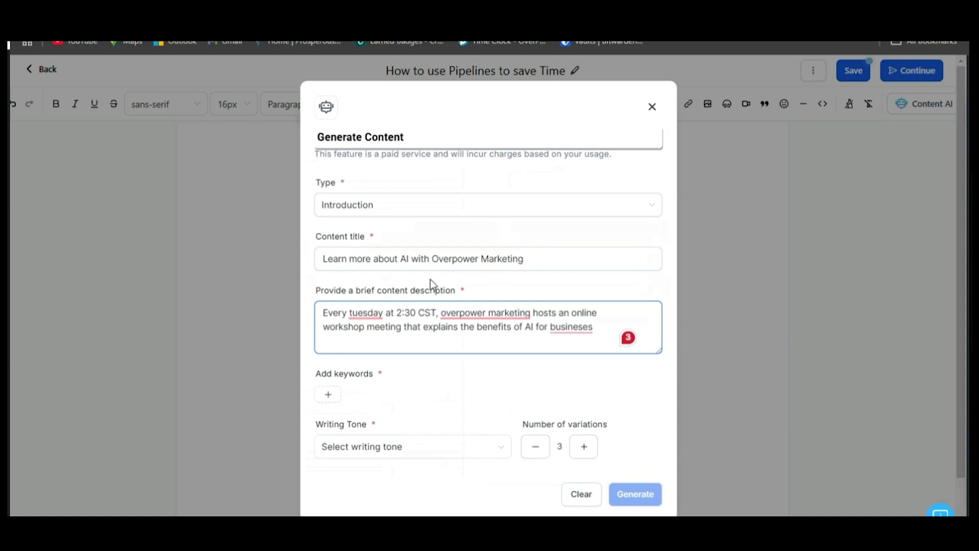
pyautogui.click(549, 325)
pyautogui.write('small')
pyautogui.click(619, 327)
pyautogui.press('BackSpace')
pyautogui.press('BackSpace')
pyautogui.write('ses or large')
# - Add the keywords "Content AI" and "Digital Marketing" to the blog content
pyautogui.click(336, 393)
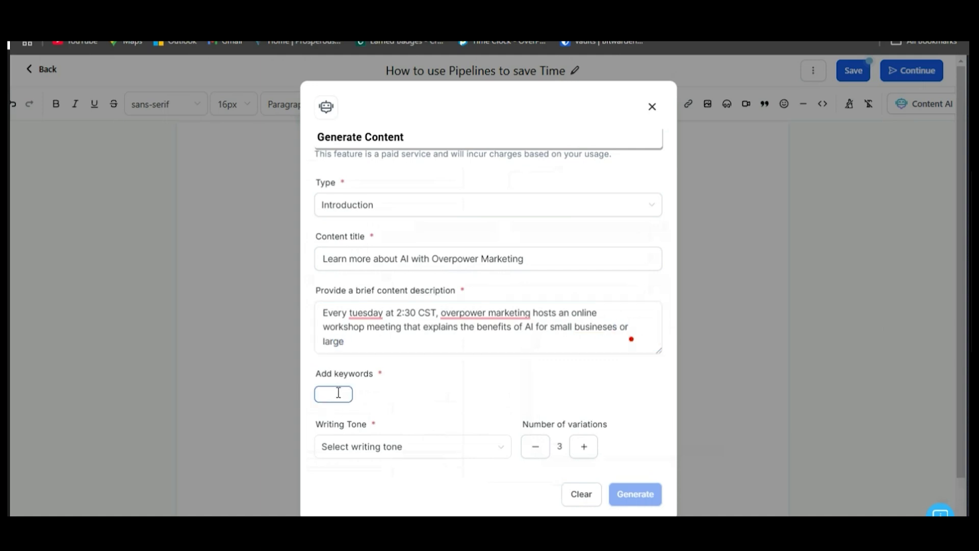
pyautogui.write('Content AI')
pyautogui.press('Return')
pyautogui.write('Digital Marketing')
pyautogui.press('Return')
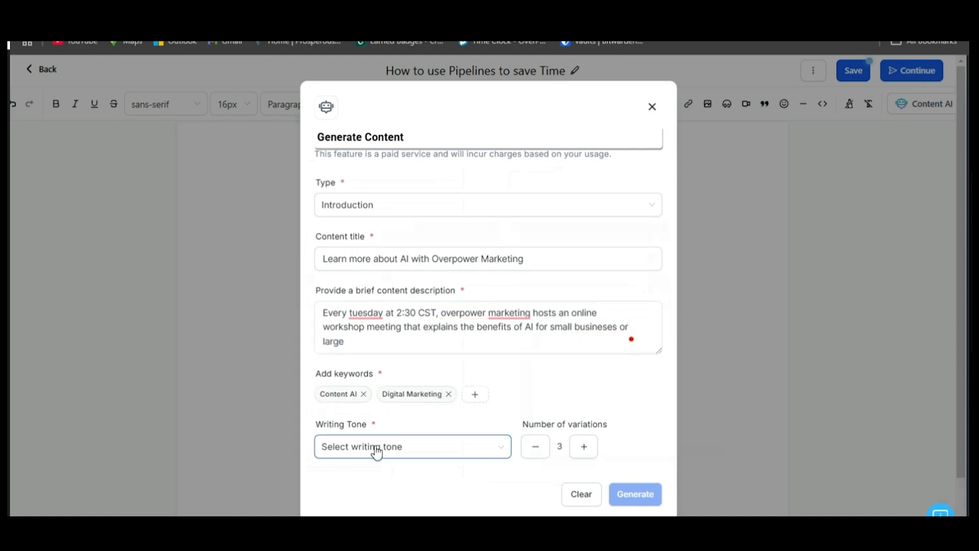
# - Set the blog content's writing tone to Professional and generate the introduction variations
pyautogui.click(378, 448)
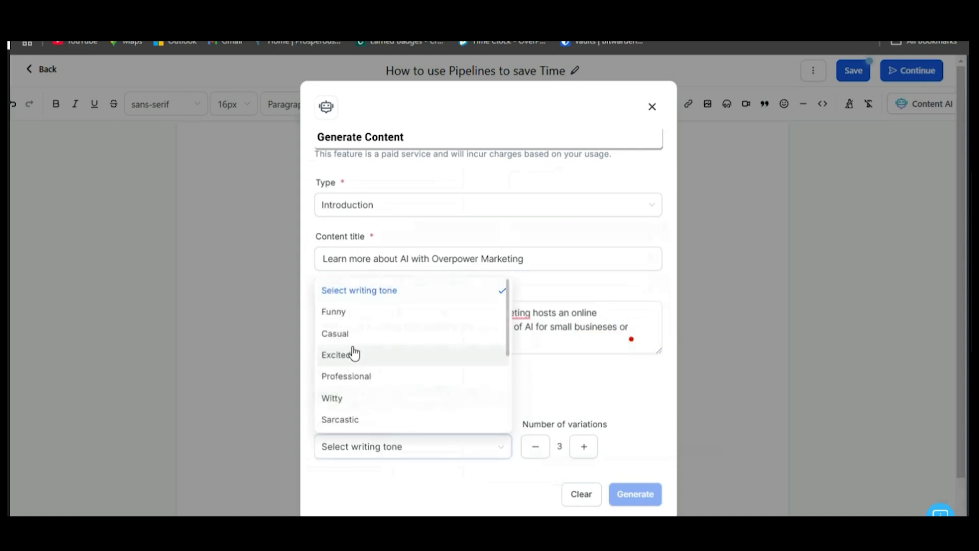
pyautogui.click(352, 380)
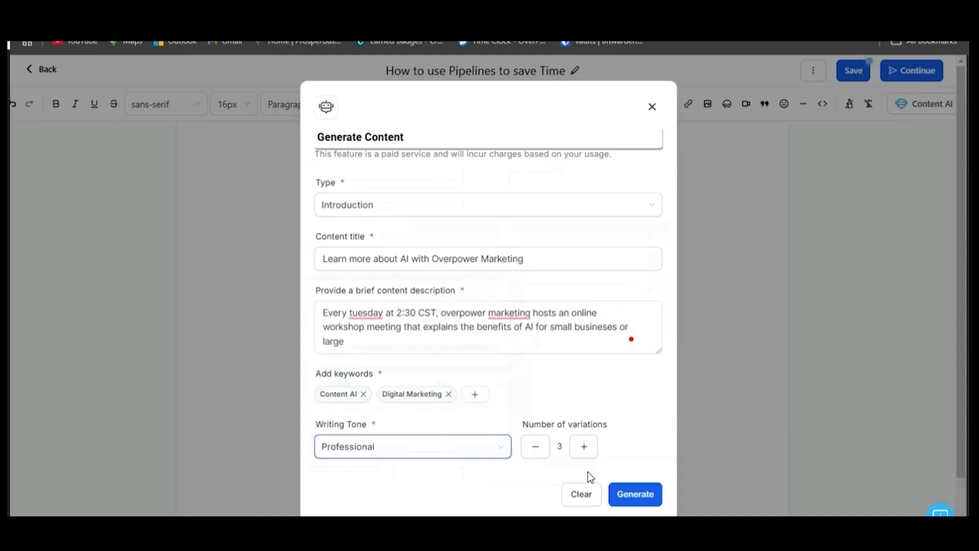
pyautogui.click(636, 495)
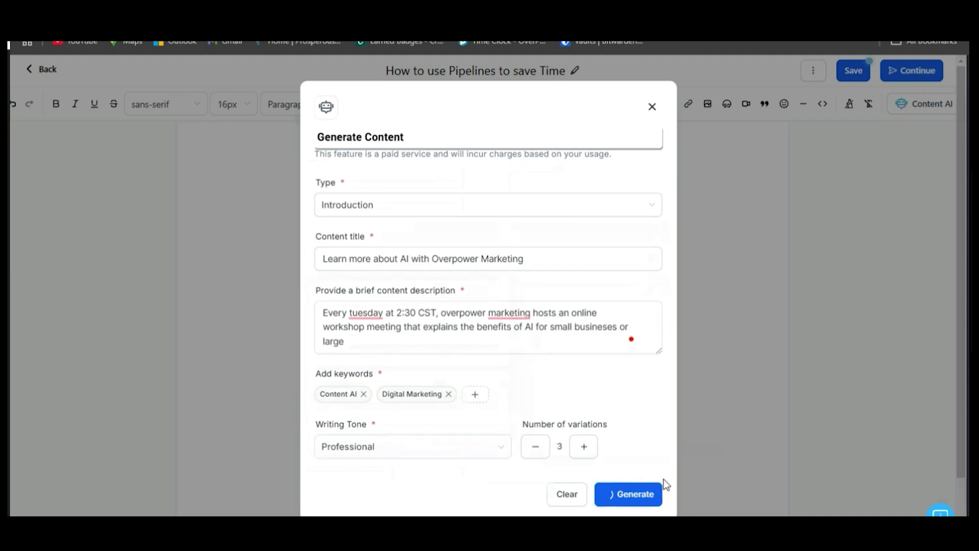
# - Review the three generated variations of the blog introduction
pyautogui.scroll(-6, 433, 363)
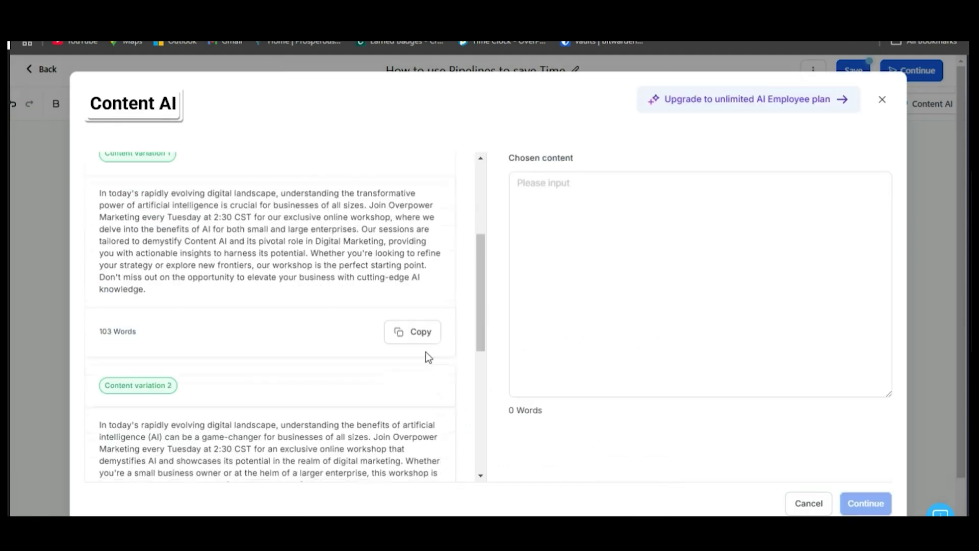
pyautogui.scroll(-4, 426, 351)
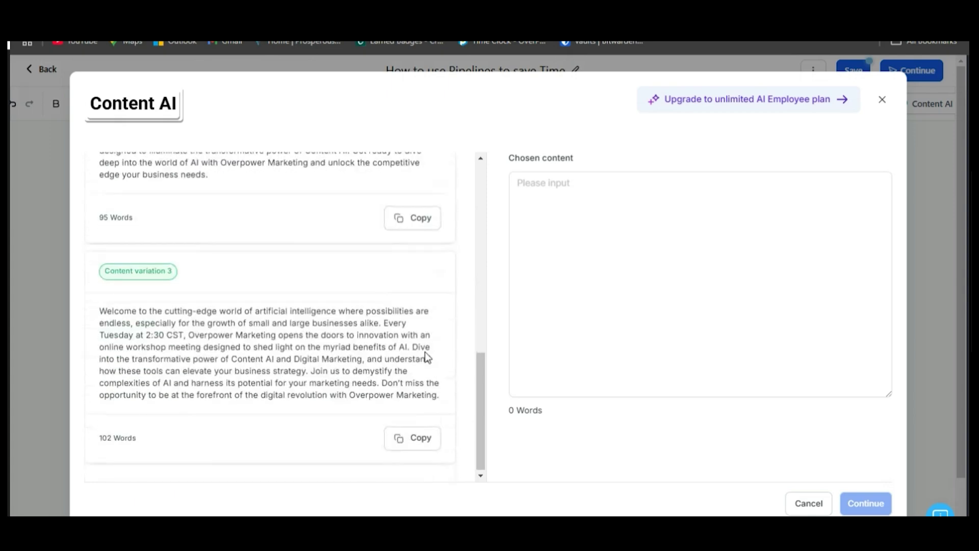
pyautogui.scroll(3, 426, 352)
pyautogui.scroll(2, 427, 356)
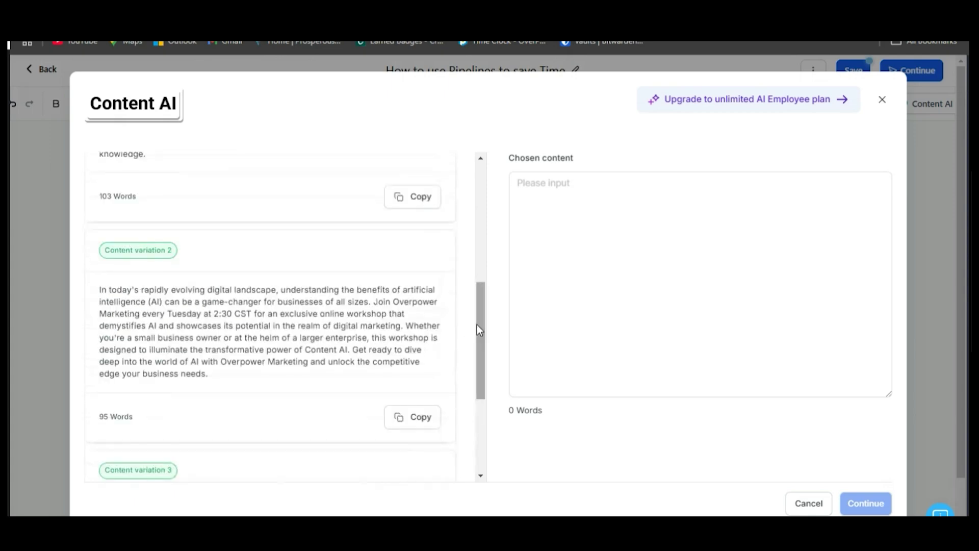
pyautogui.scroll(3, 478, 324)
pyautogui.moveTo(478, 284); pyautogui.dragTo(476, 272)
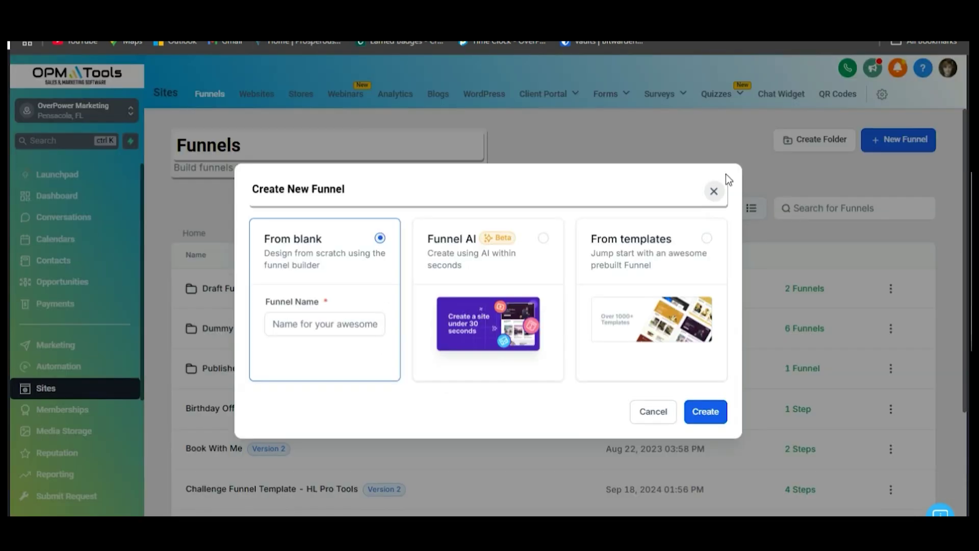
# - Close the Create New Funnel dialog and open the support service's live chat
pyautogui.click(713, 192)
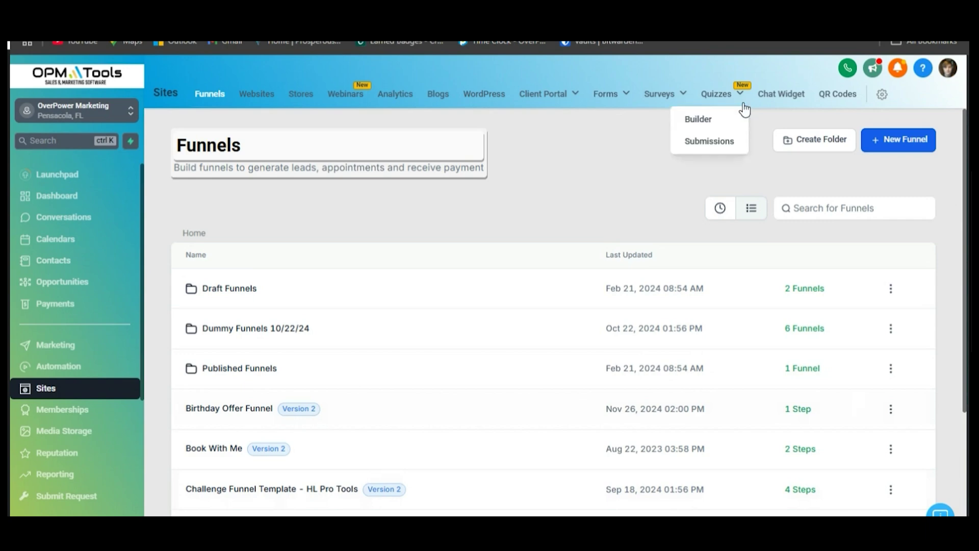
pyautogui.click(940, 513)
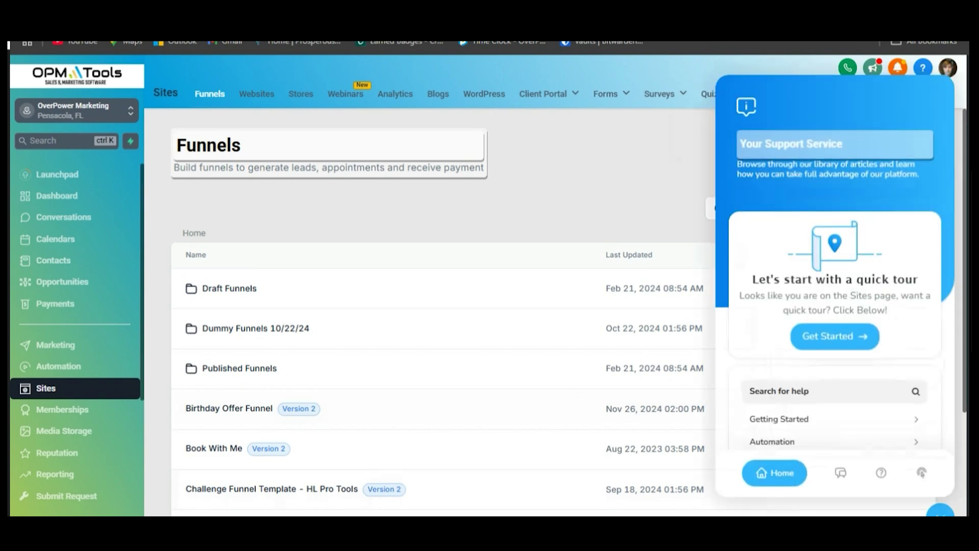
pyautogui.click(839, 479)
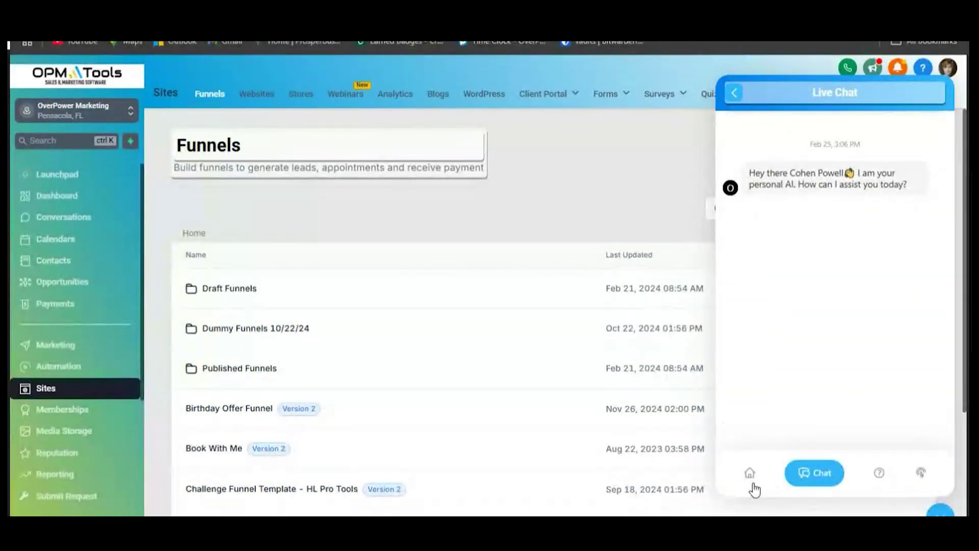
# - Return to the support service's home page and look over its quick tour, help topics and Get Help option
pyautogui.click(752, 484)
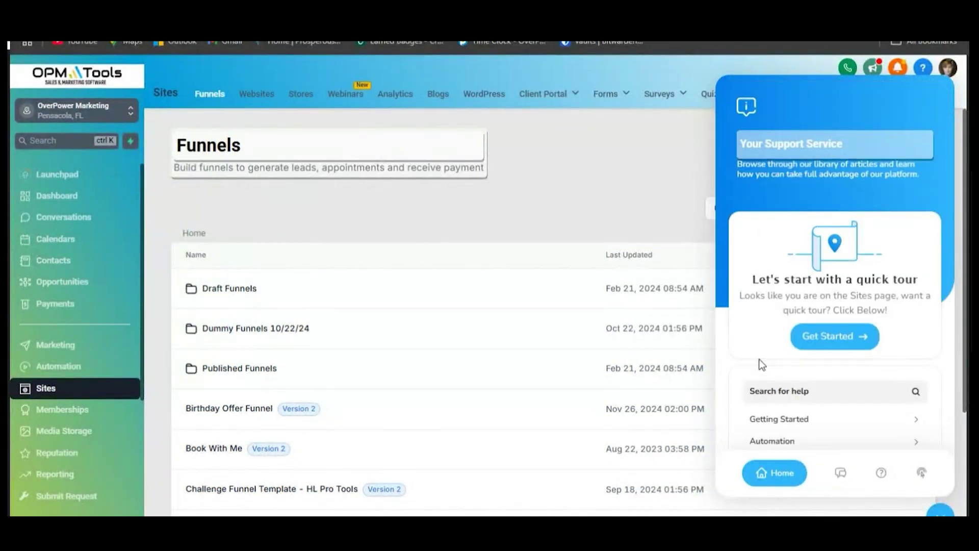
pyautogui.scroll(-3, 775, 331)
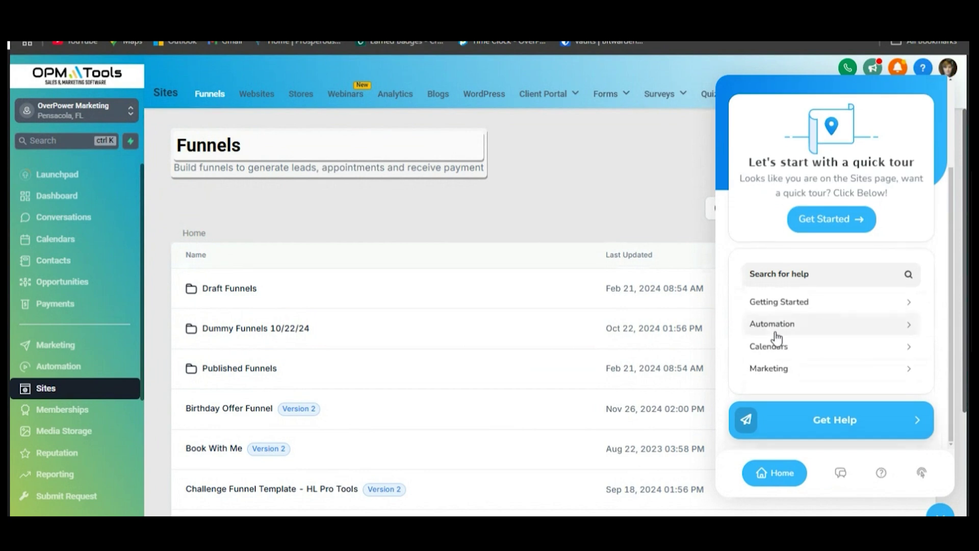
pyautogui.scroll(3, 775, 332)
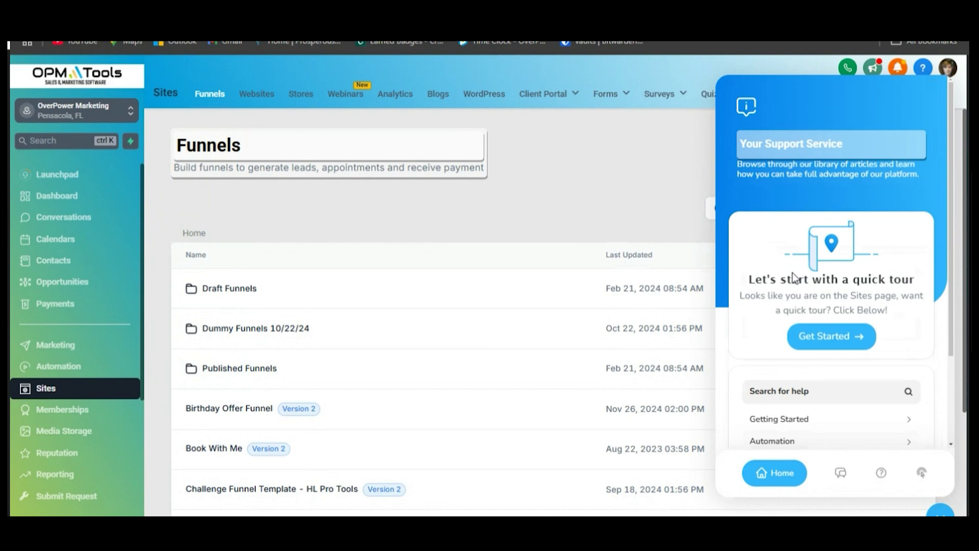
pyautogui.scroll(-3, 791, 246)
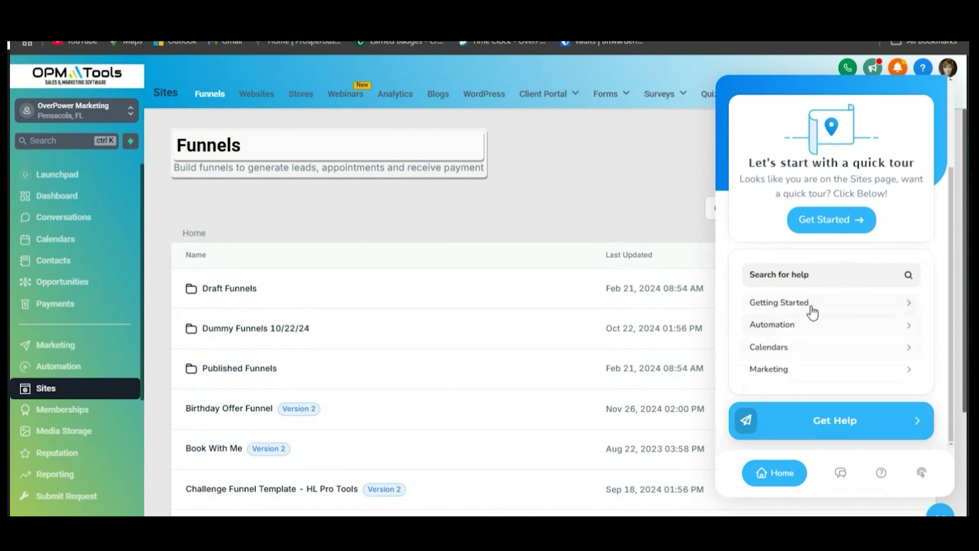
# - Open the Support Knowledge Base and look through its article categories
pyautogui.scroll(-3, 90, 360)
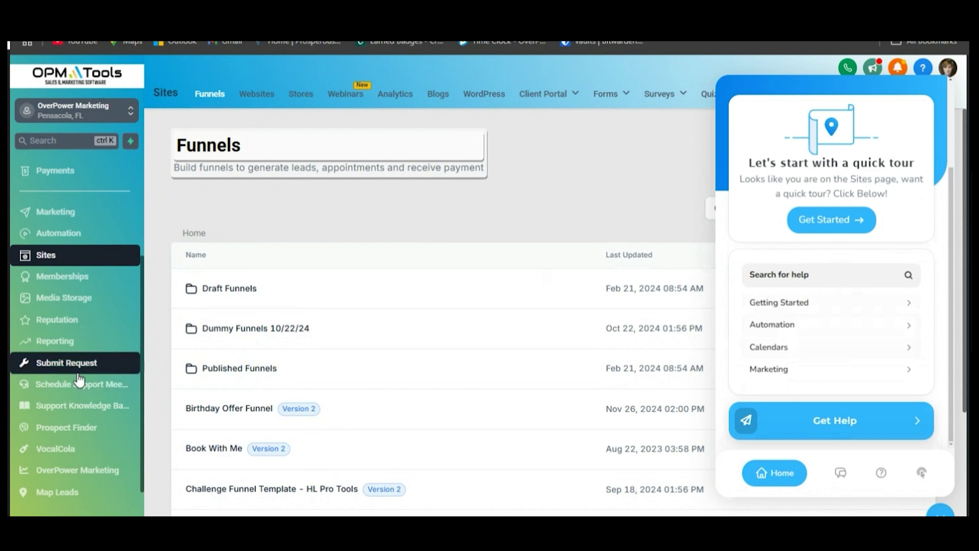
pyautogui.click(61, 414)
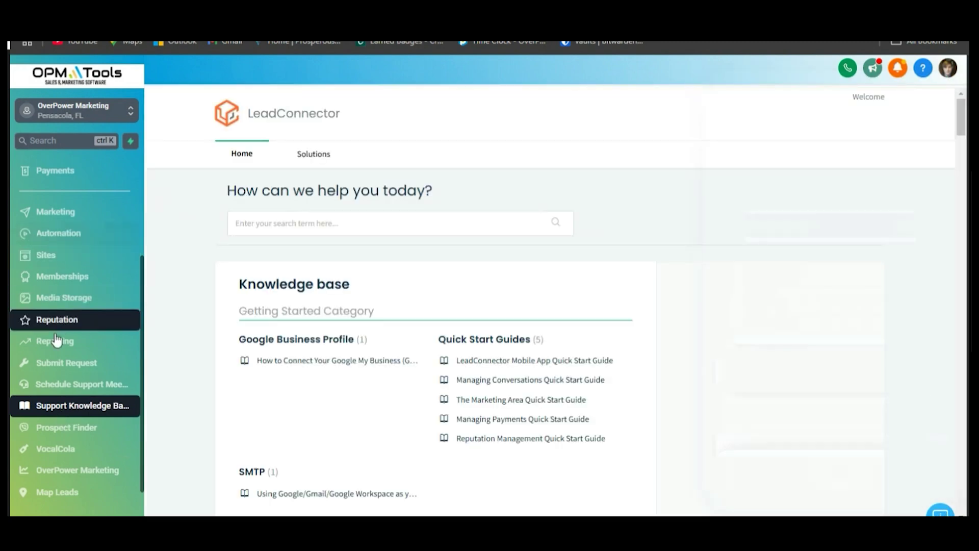
pyautogui.scroll(-1, 260, 312)
pyautogui.scroll(-5, 212, 298)
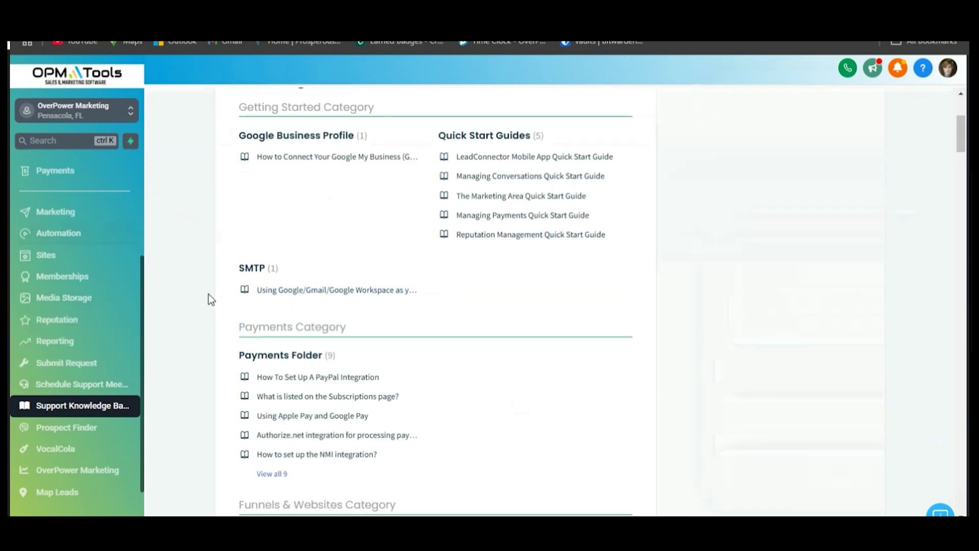
pyautogui.scroll(3, 211, 298)
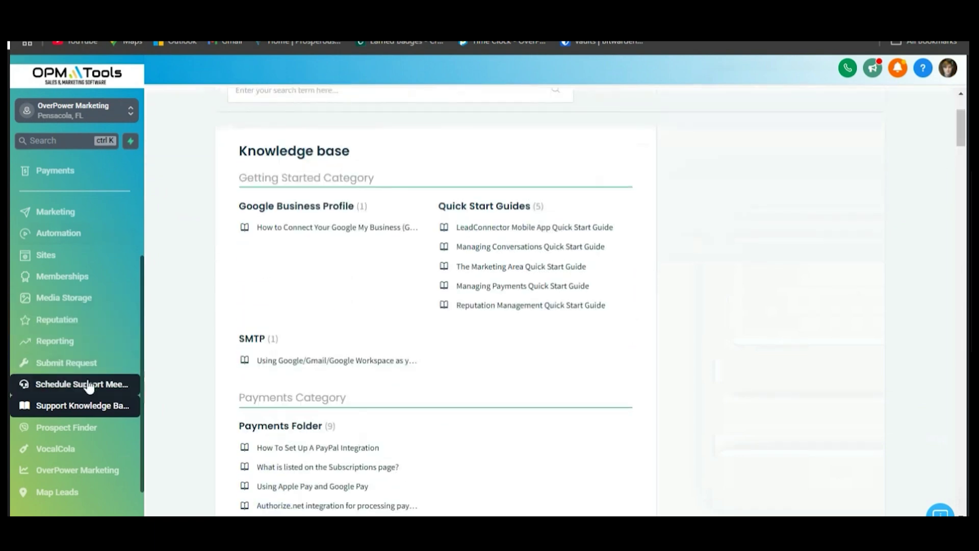
# - Open the Submit Request page
pyautogui.click(57, 364)
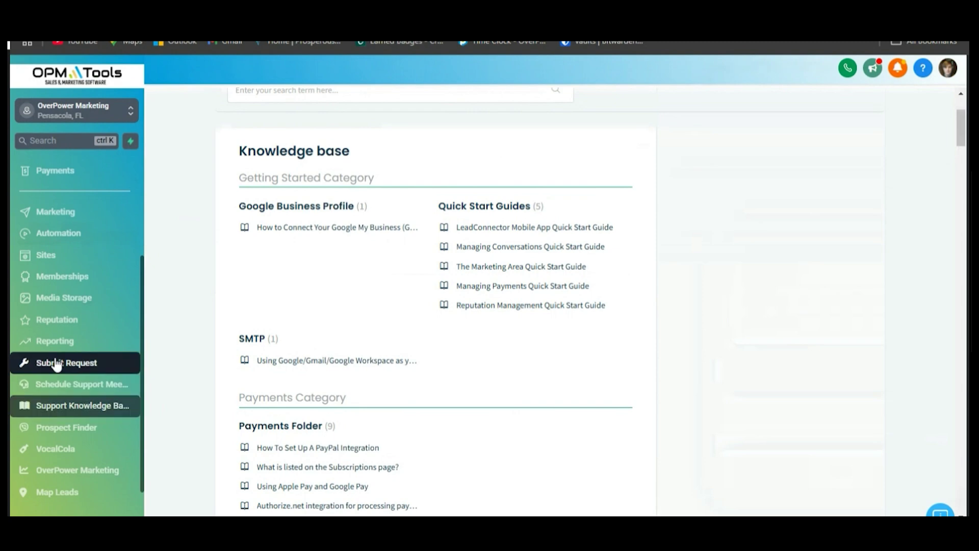